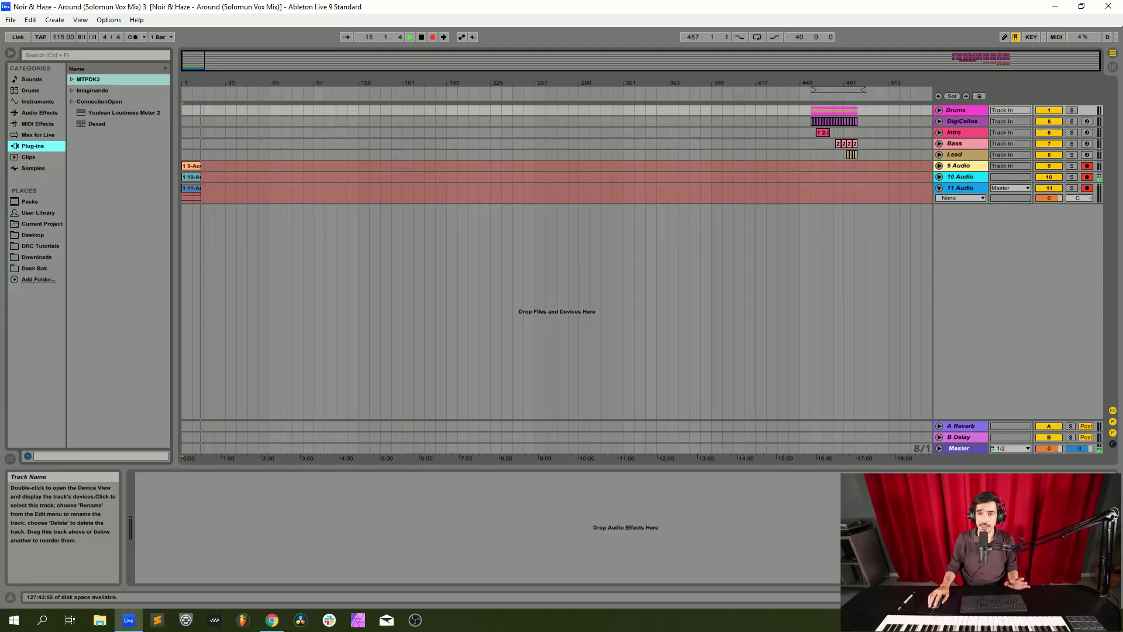
# Bypass the DLYM, EQ Eight and Reverb devices on the DigiCellos track
pyautogui.click(963, 121)
pyautogui.click(238, 477)
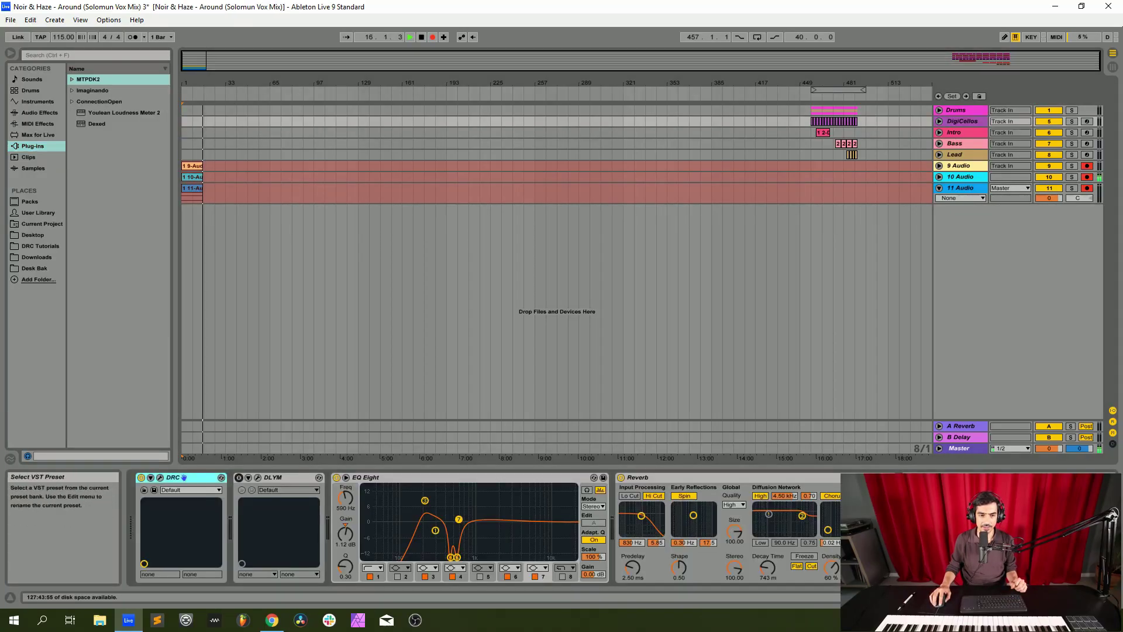
pyautogui.click(336, 477)
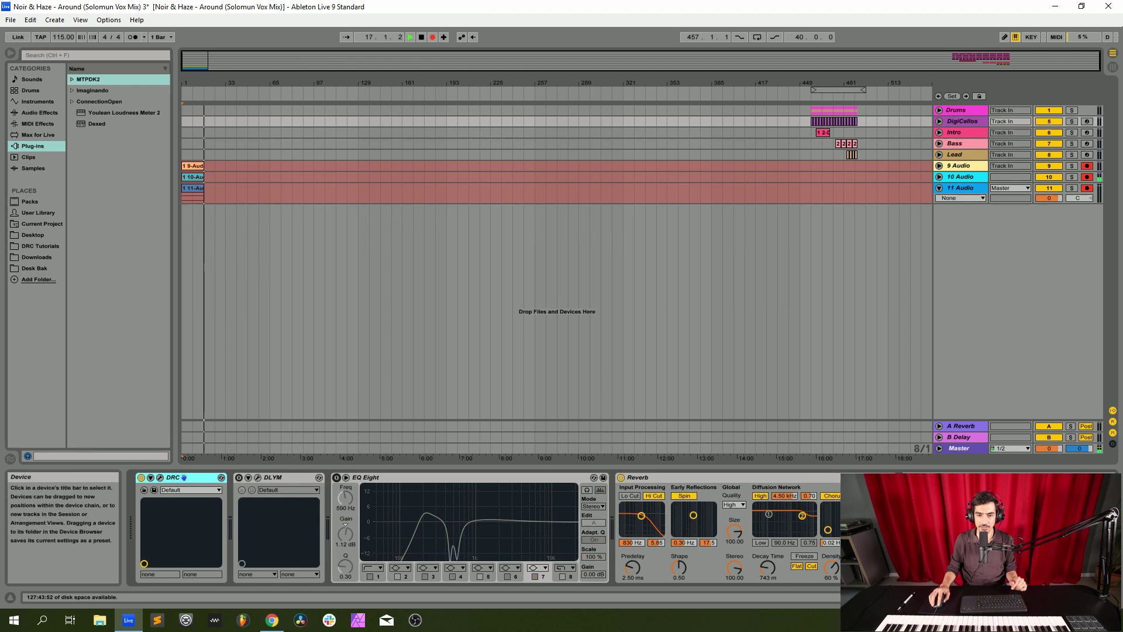
pyautogui.click(620, 477)
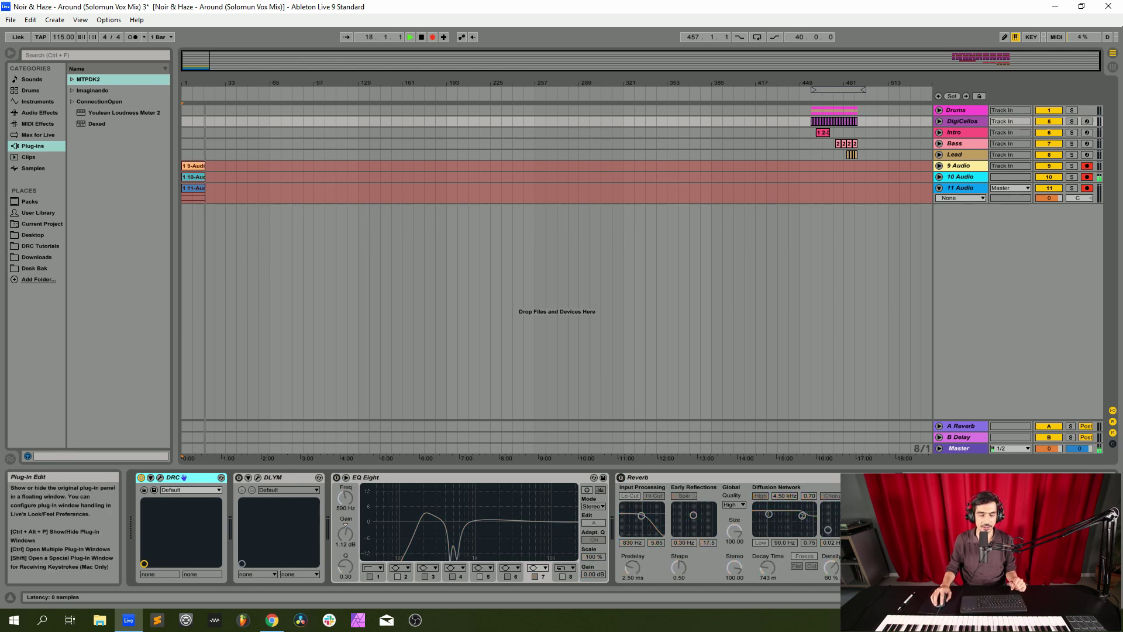
# Load the Default factory patch in the DigiCellos track's DRC synth, show its sound controls, and arm the track for recording
pyautogui.click(221, 478)
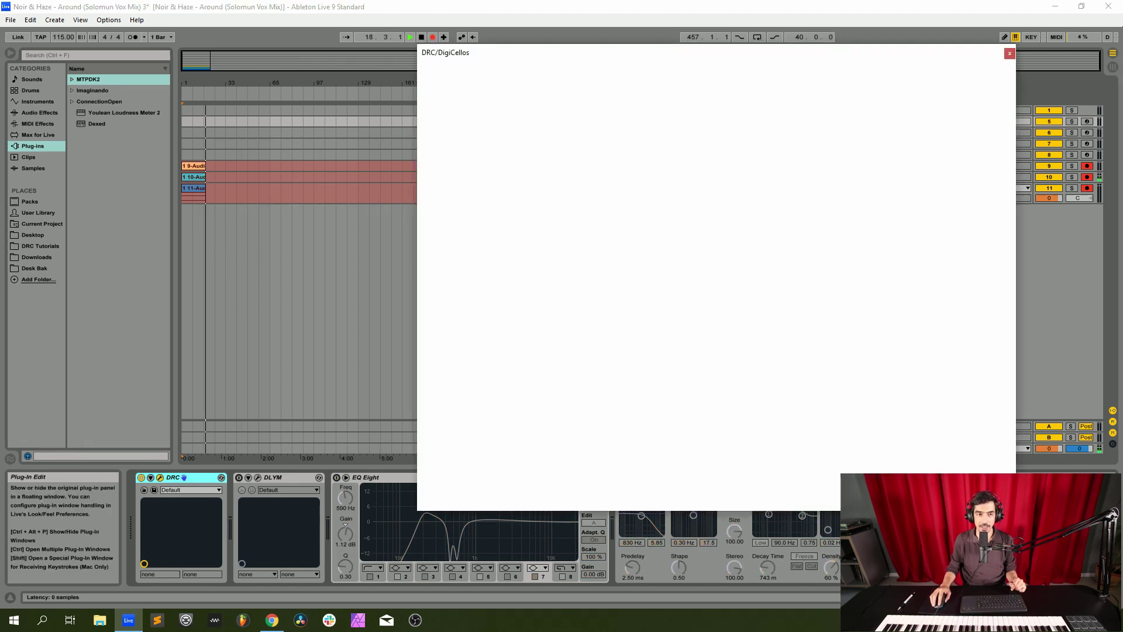
pyautogui.click(574, 80)
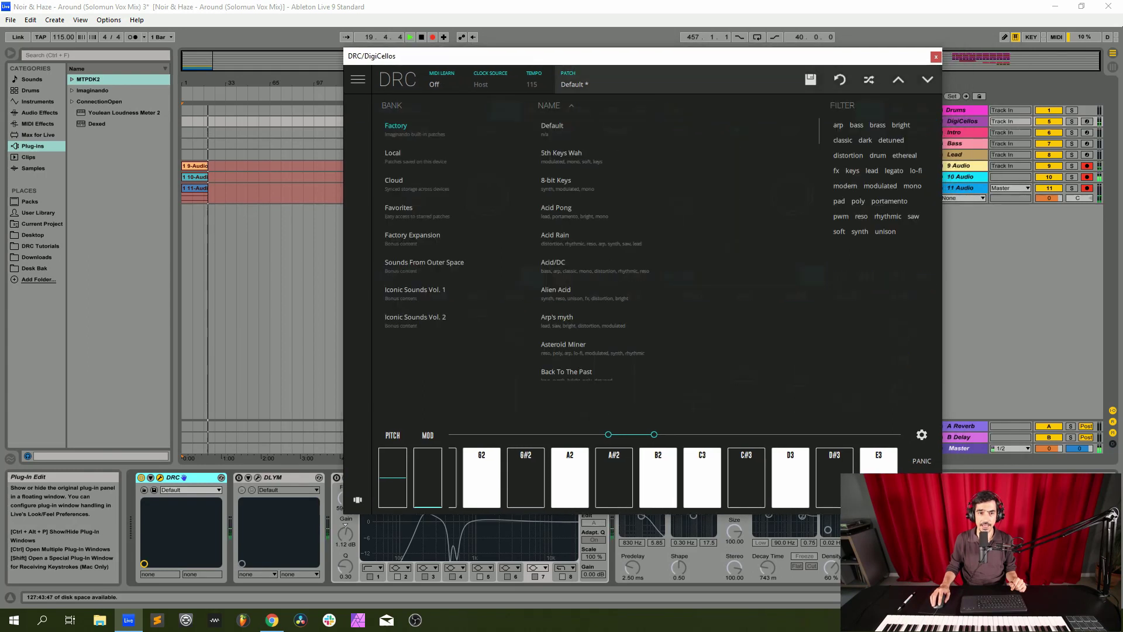
pyautogui.click(552, 129)
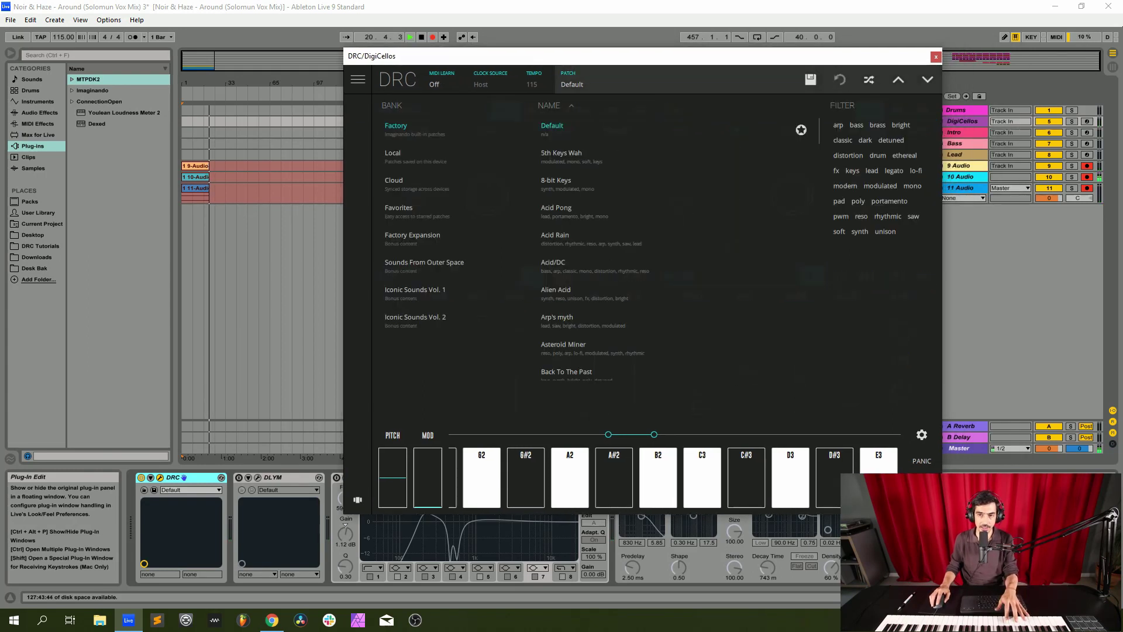
pyautogui.click(962, 121)
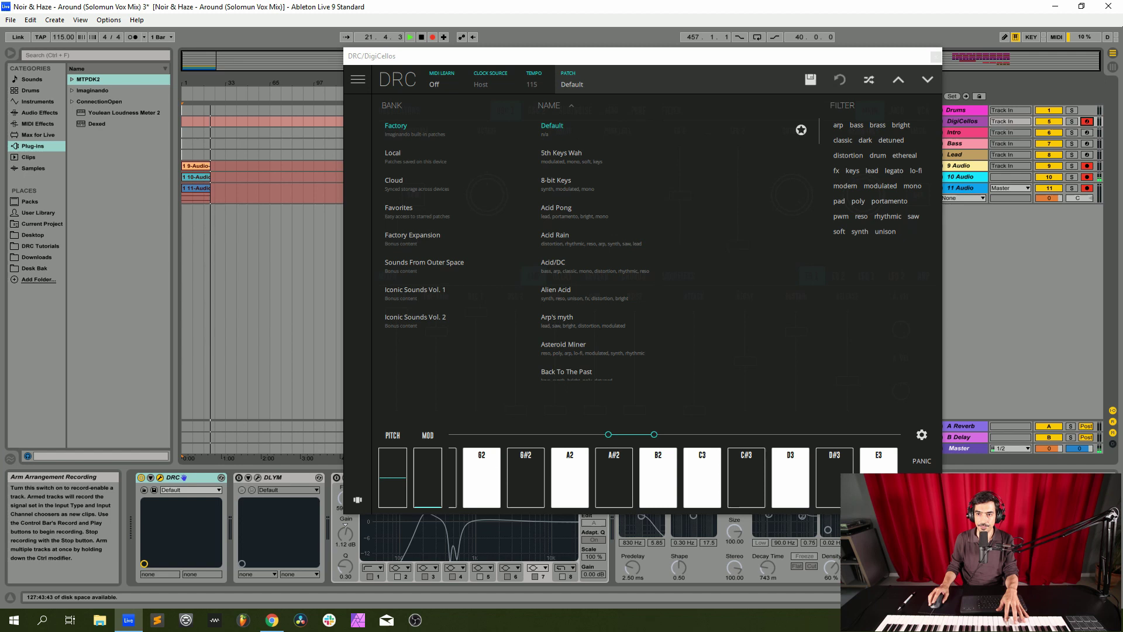
pyautogui.click(575, 83)
pyautogui.moveTo(590, 62); pyautogui.dragTo(476, 53)
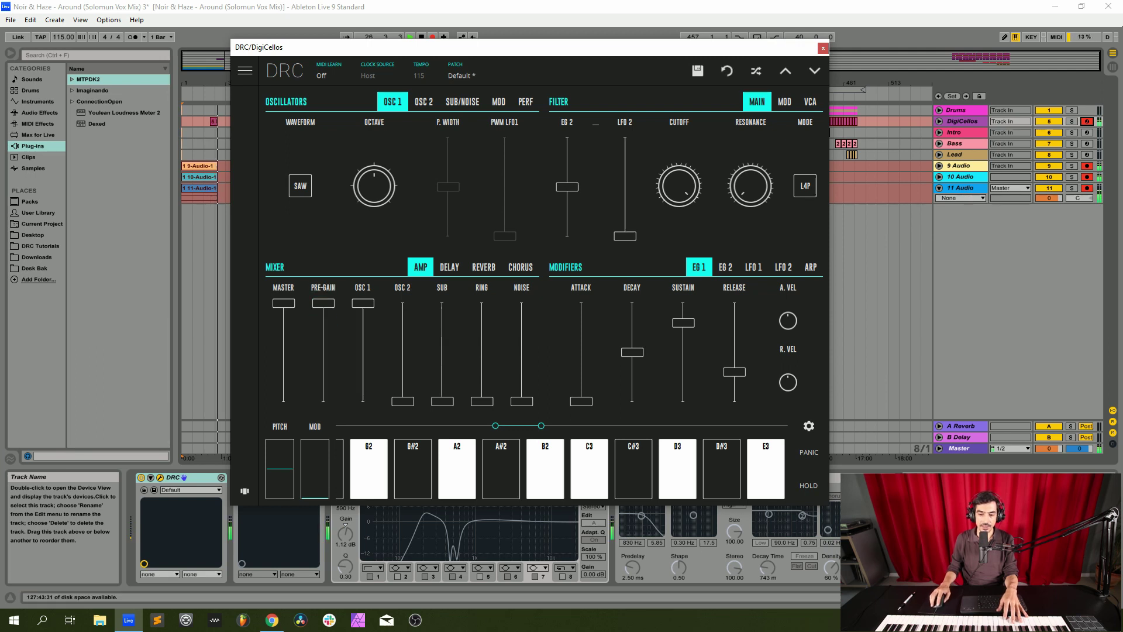
# In DRC's mixer, raise the Osc 2 level to about three quarters and the Sub level to just over half
pyautogui.moveTo(403, 401); pyautogui.dragTo(403, 326)
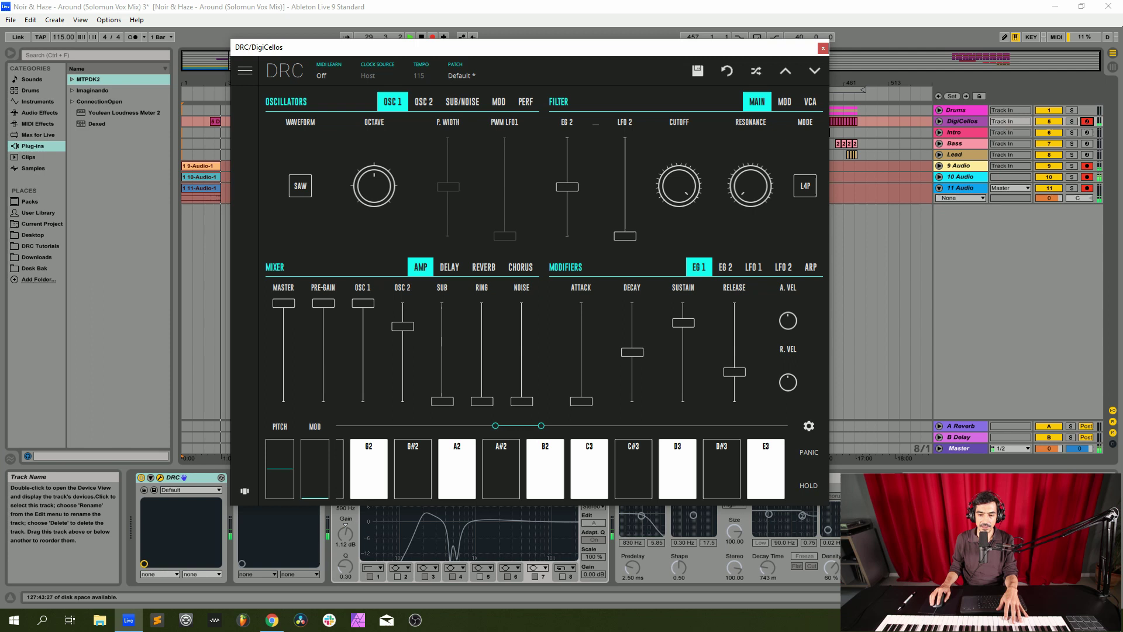
pyautogui.moveTo(443, 402); pyautogui.dragTo(442, 345)
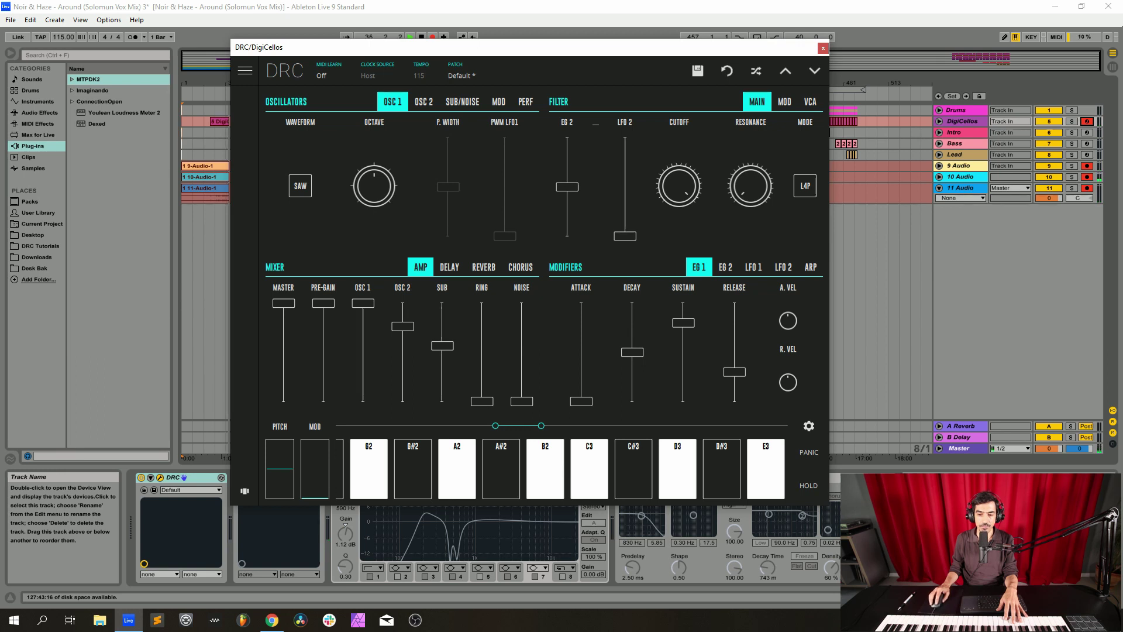
# Lower oscillator 2's octave to the centre position and detune its fine tuning slightly upward
pyautogui.click(462, 102)
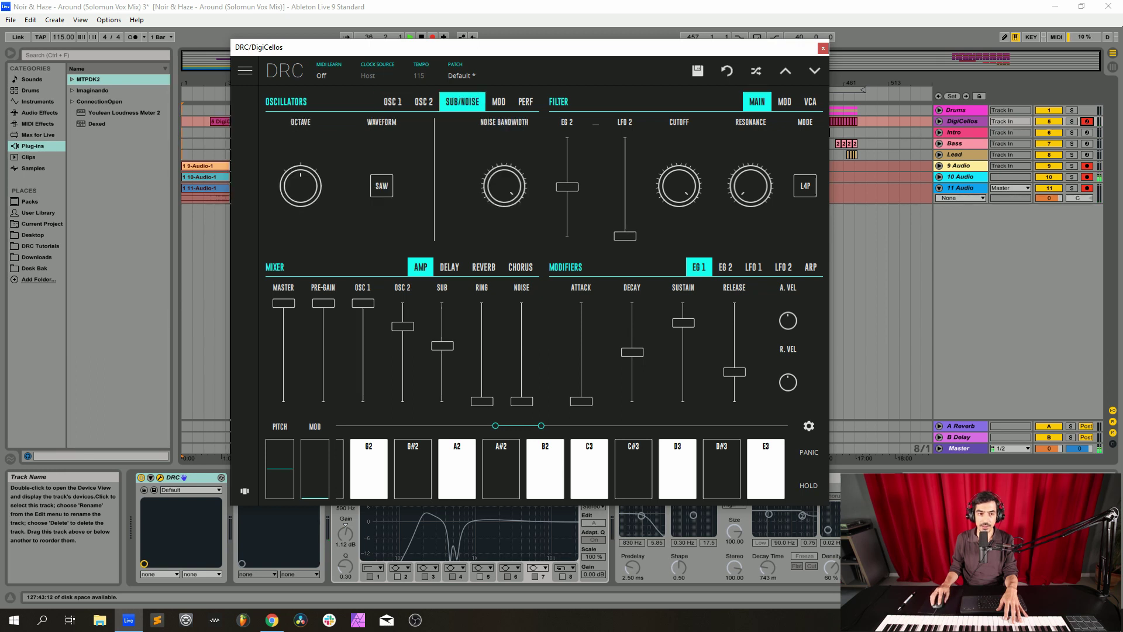
pyautogui.click(424, 102)
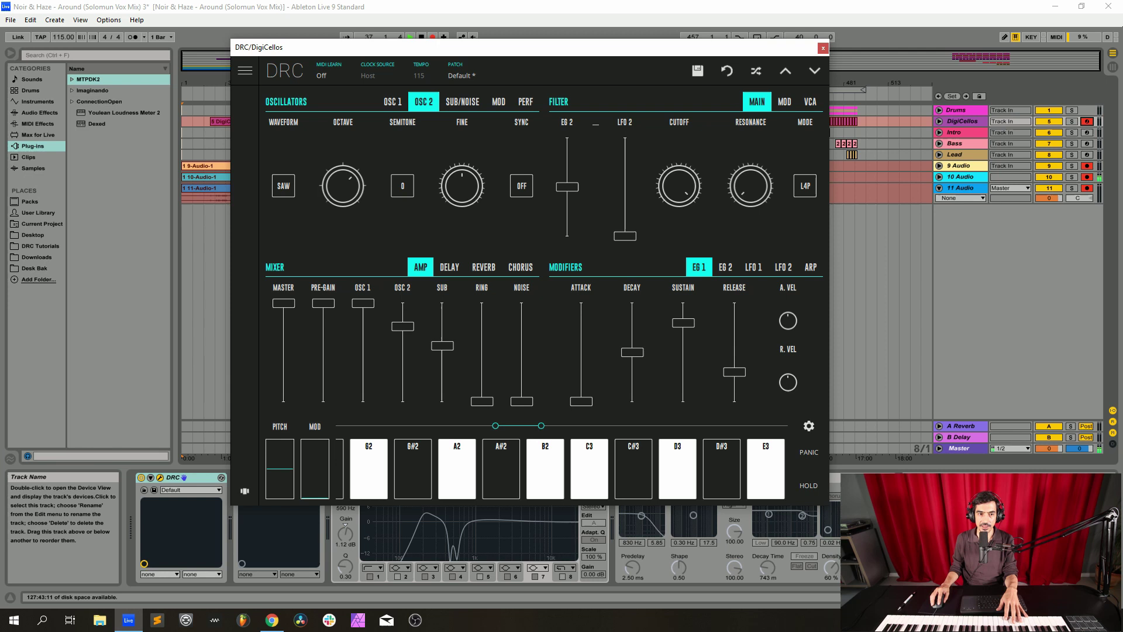
pyautogui.moveTo(343, 186); pyautogui.dragTo(343, 205)
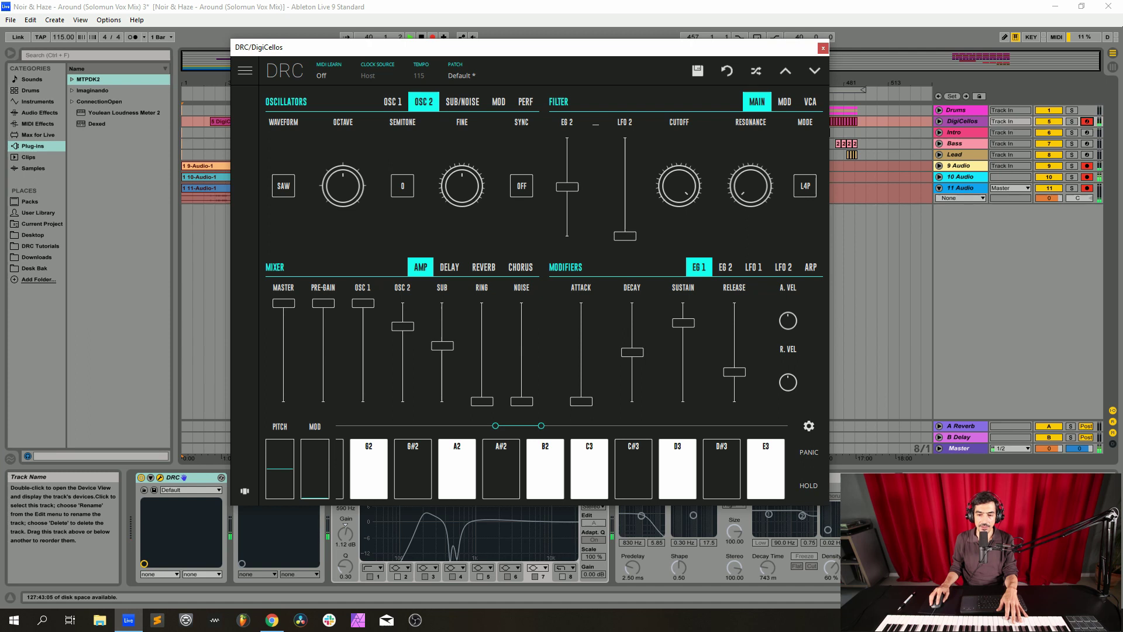
pyautogui.click(462, 186)
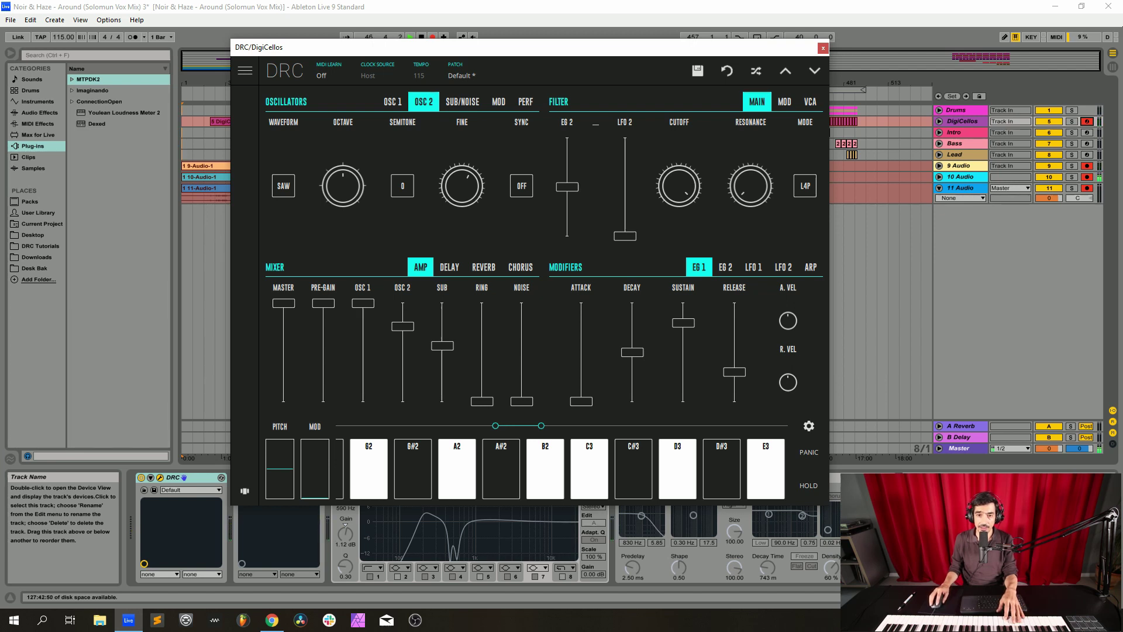
# Set the filter's EG 2 amount slightly below centre, turn the cutoff down low, and switch the filter mode to L2P
pyautogui.click(725, 267)
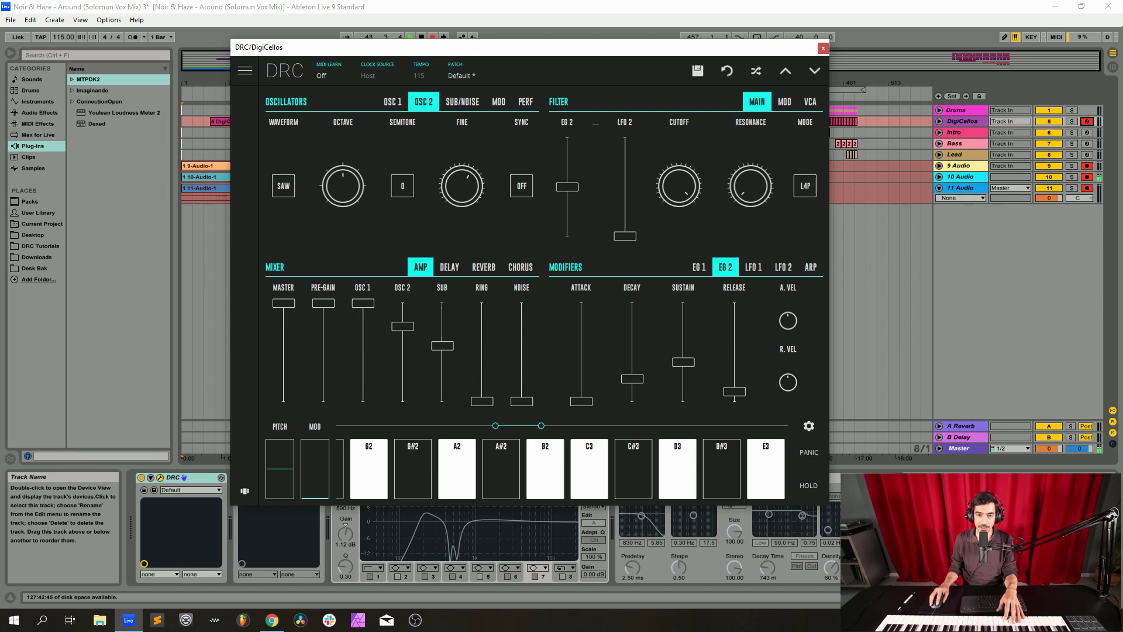
pyautogui.click(698, 267)
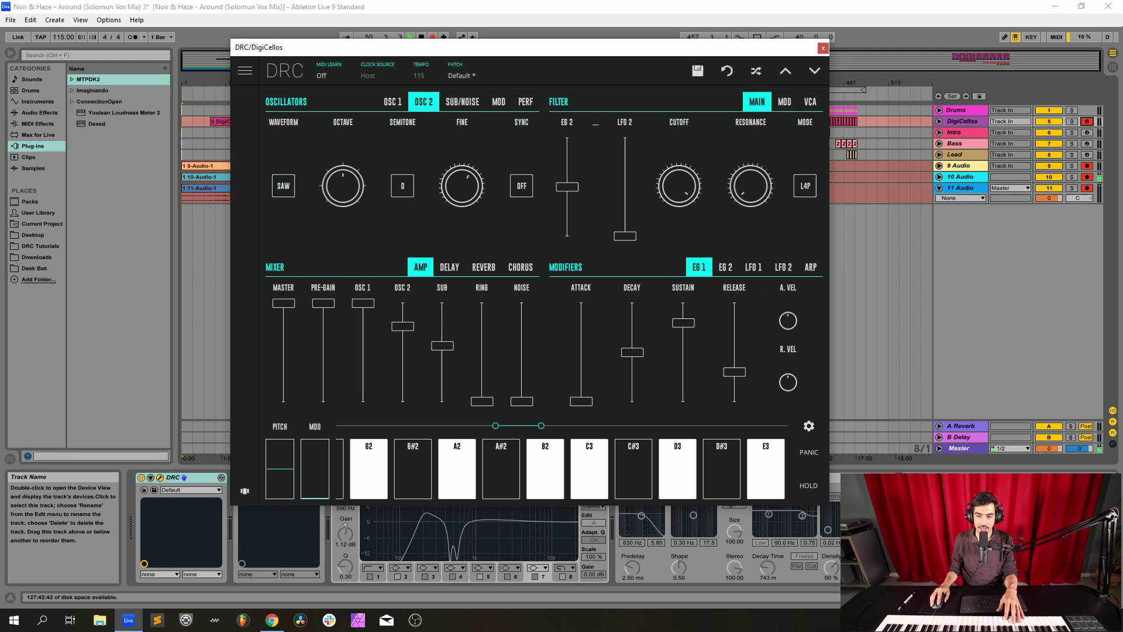
pyautogui.moveTo(567, 187); pyautogui.dragTo(567, 194)
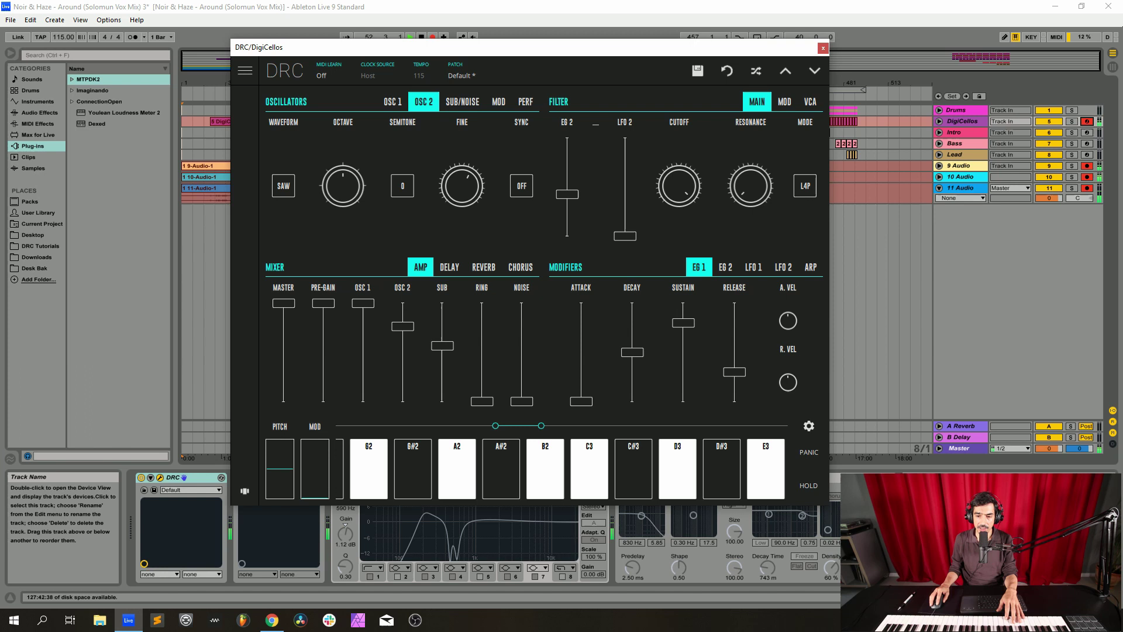
pyautogui.moveTo(678, 186); pyautogui.dragTo(678, 212)
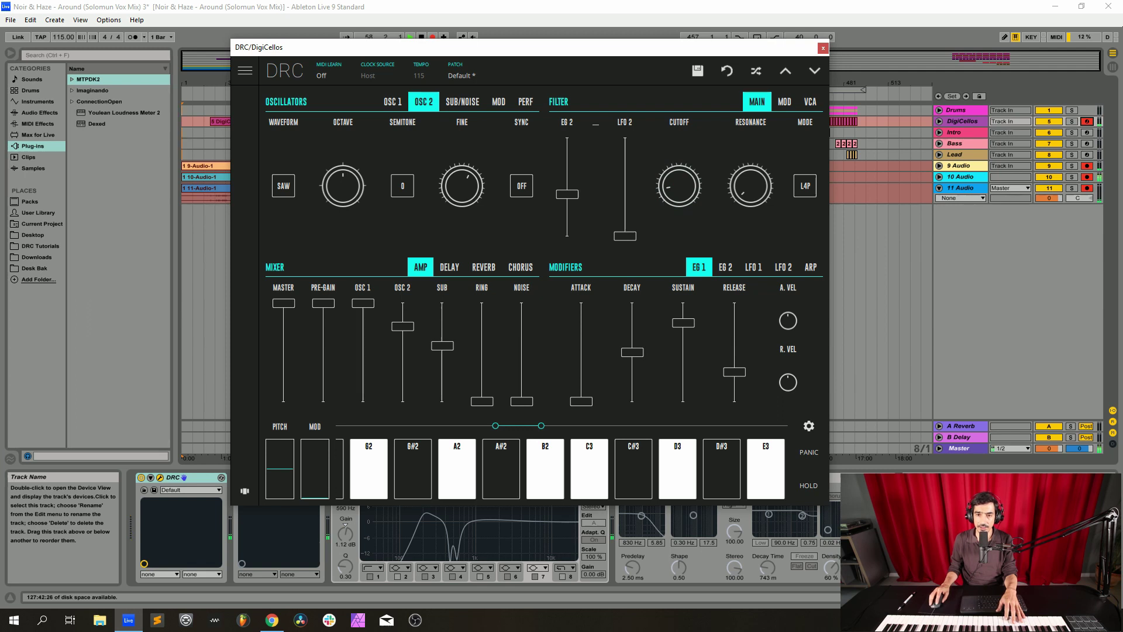
pyautogui.click(805, 186)
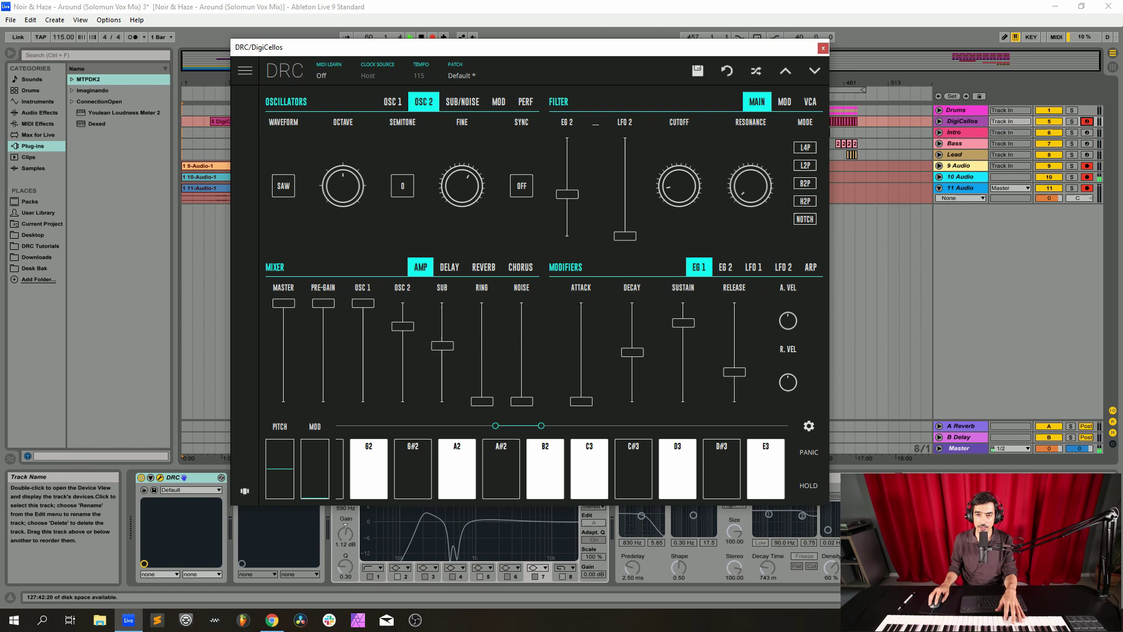
pyautogui.click(805, 165)
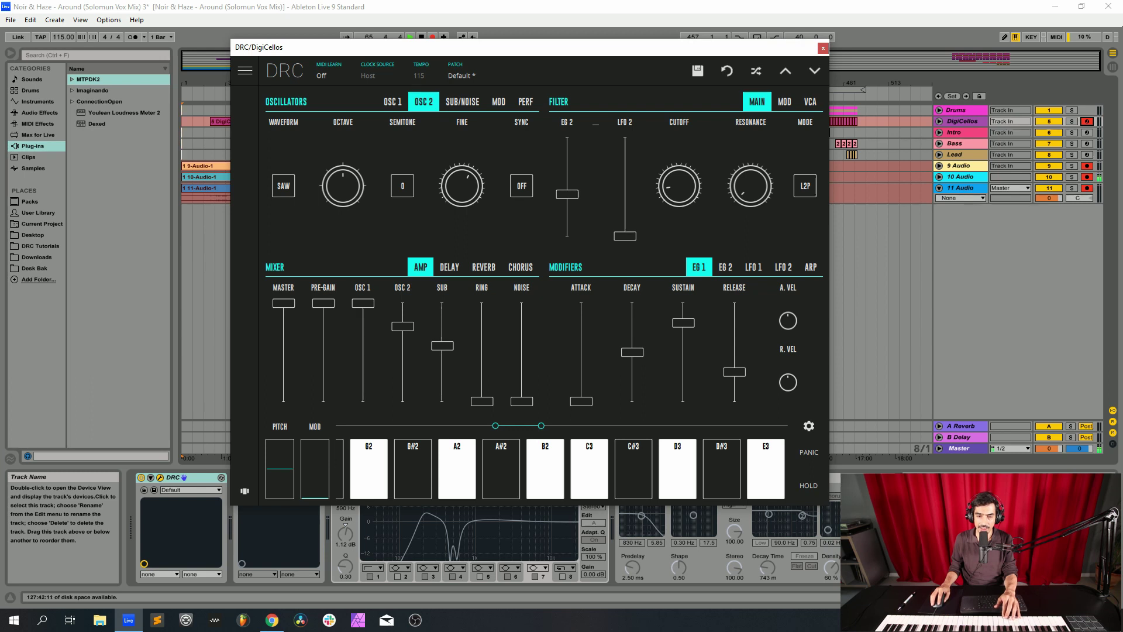
# Shape EG 1 with a slightly raised attack, decay and sustain at about a third, and a short release
pyautogui.moveTo(581, 401)
pyautogui.mouseDown()
pyautogui.moveTo(581, 371)
pyautogui.moveTo(581, 388)
pyautogui.mouseUp()
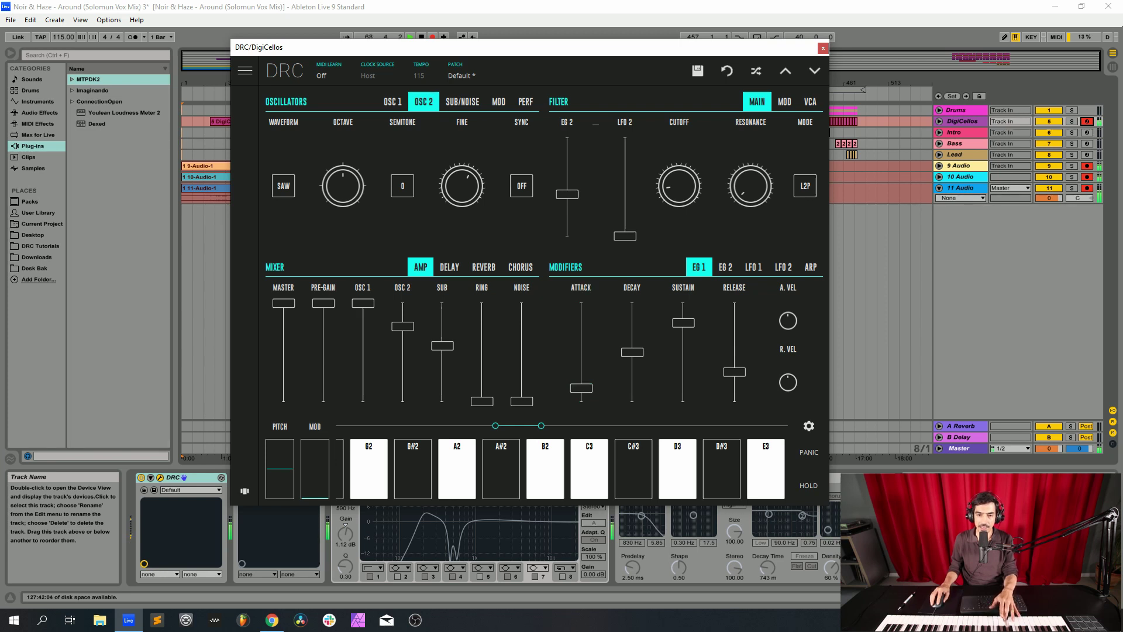
pyautogui.moveTo(632, 352); pyautogui.dragTo(632, 368)
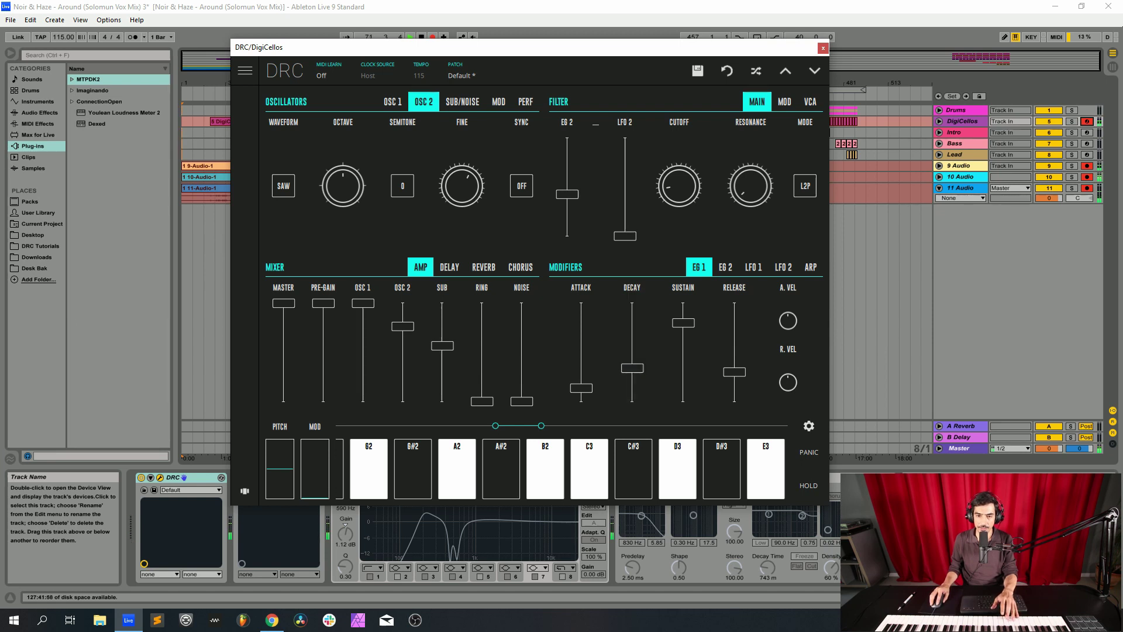
pyautogui.moveTo(683, 323); pyautogui.dragTo(684, 373)
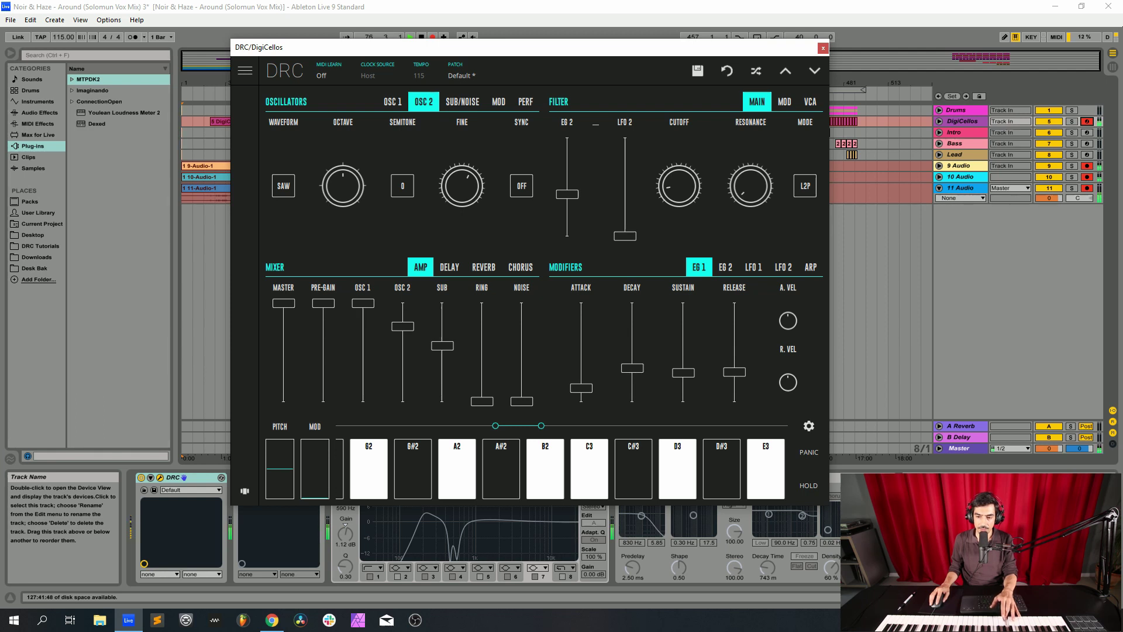
pyautogui.moveTo(735, 372); pyautogui.dragTo(735, 391)
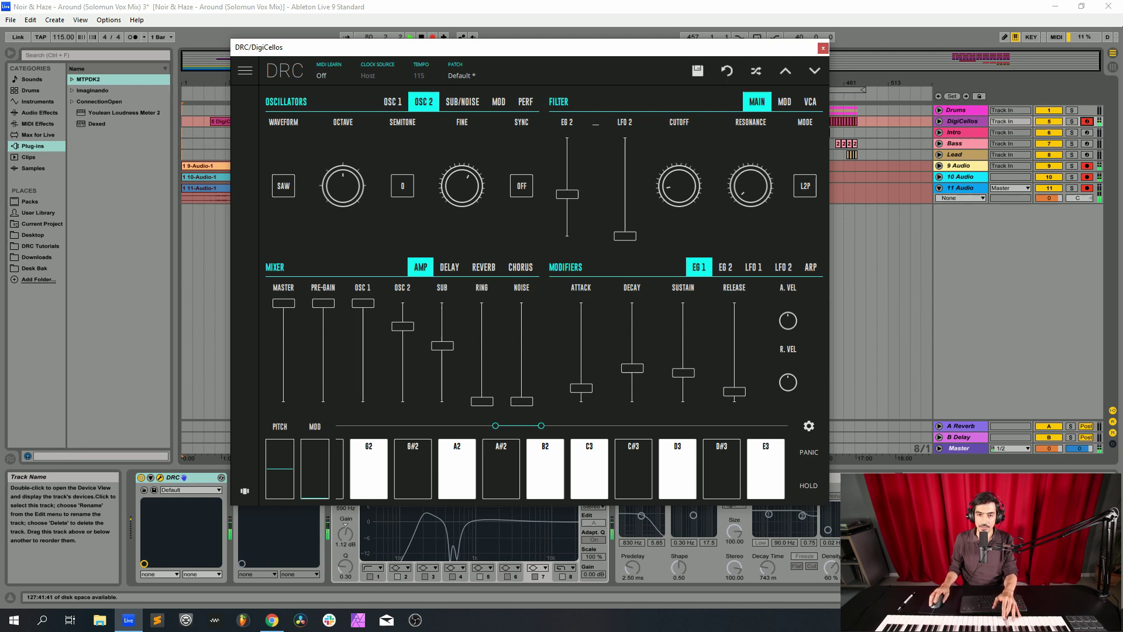
# Set EG 2's attack, sustain and release each to about a quarter, and close the DRC window
pyautogui.click(725, 267)
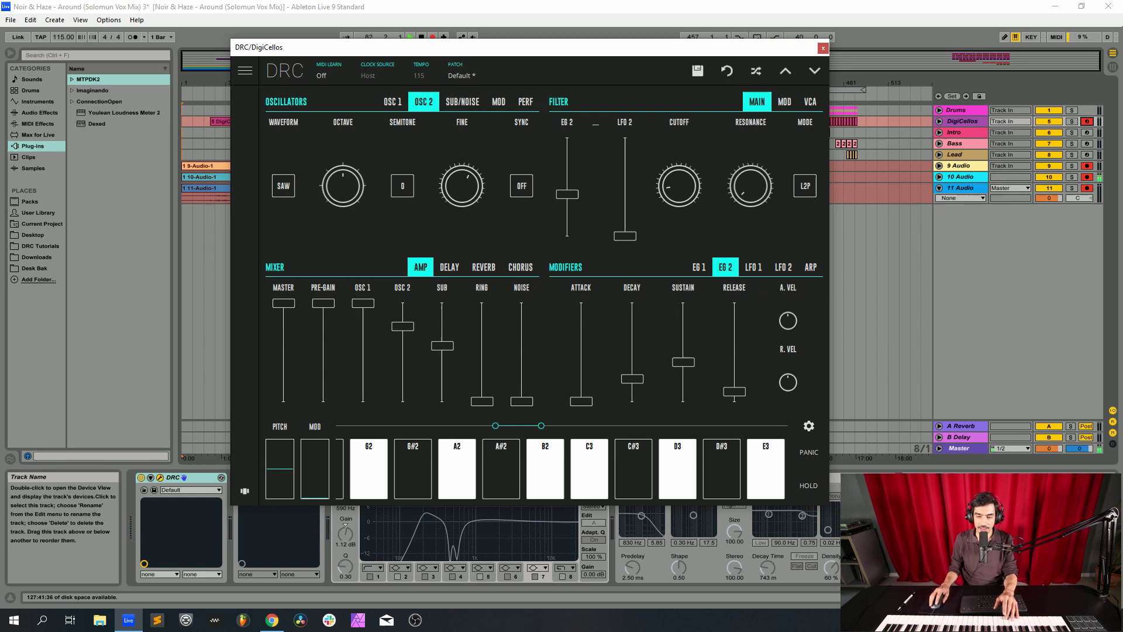
pyautogui.moveTo(581, 402); pyautogui.dragTo(734, 376)
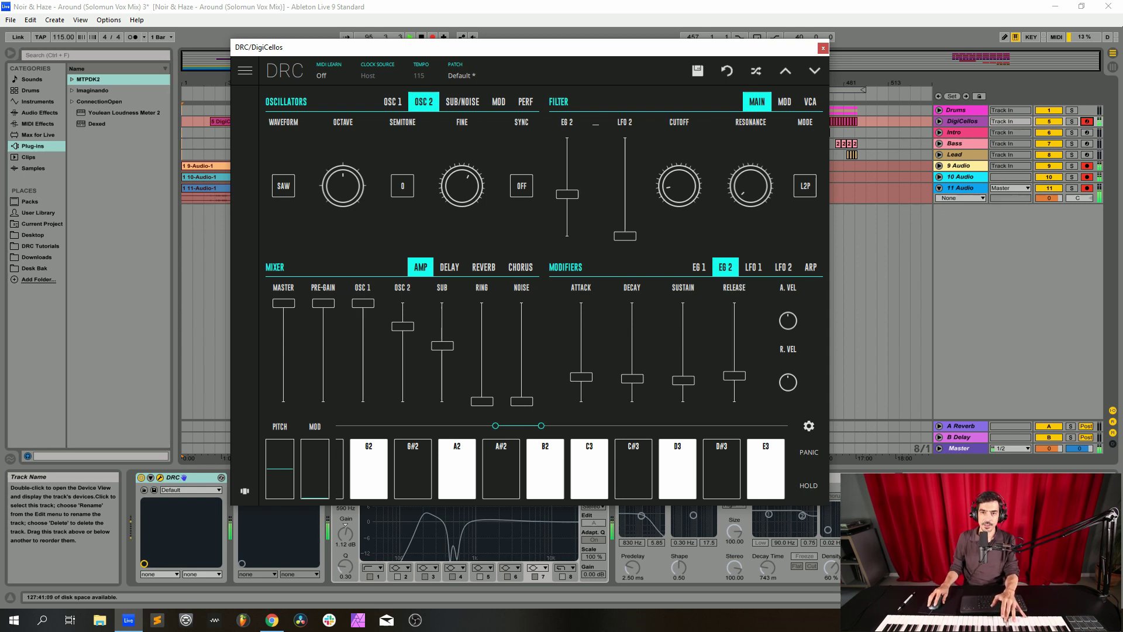
pyautogui.hotkey('ctrl', 'alt', 'p')
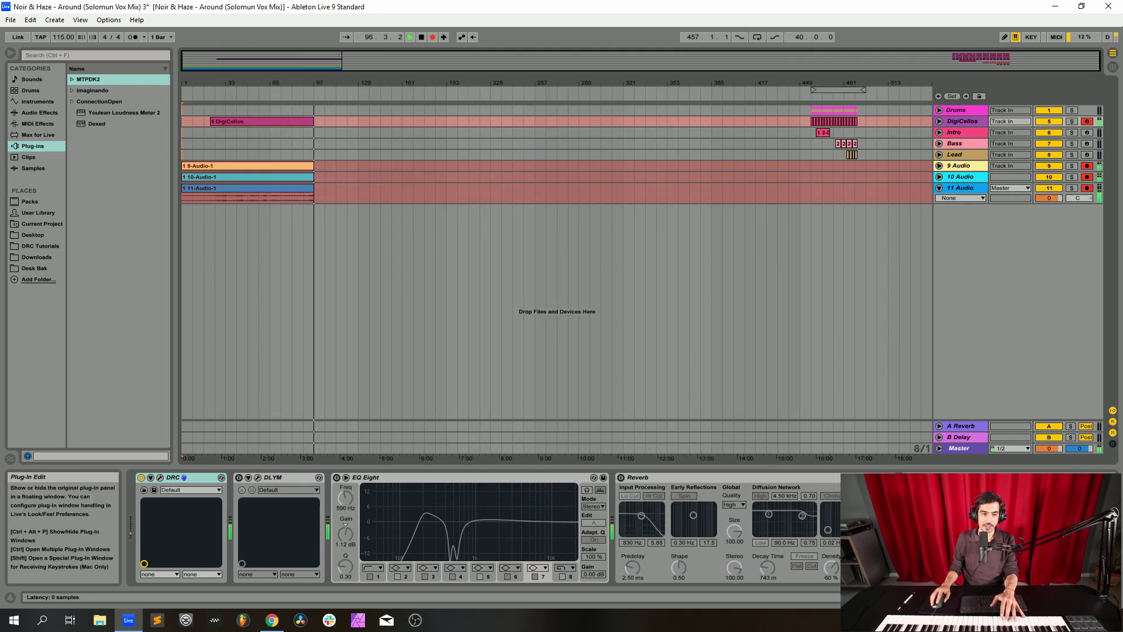
# Open DLYM on the DigiCellos track, reactivate DLYM, EQ Eight and Reverb, and close the plug-in window
pyautogui.click(257, 478)
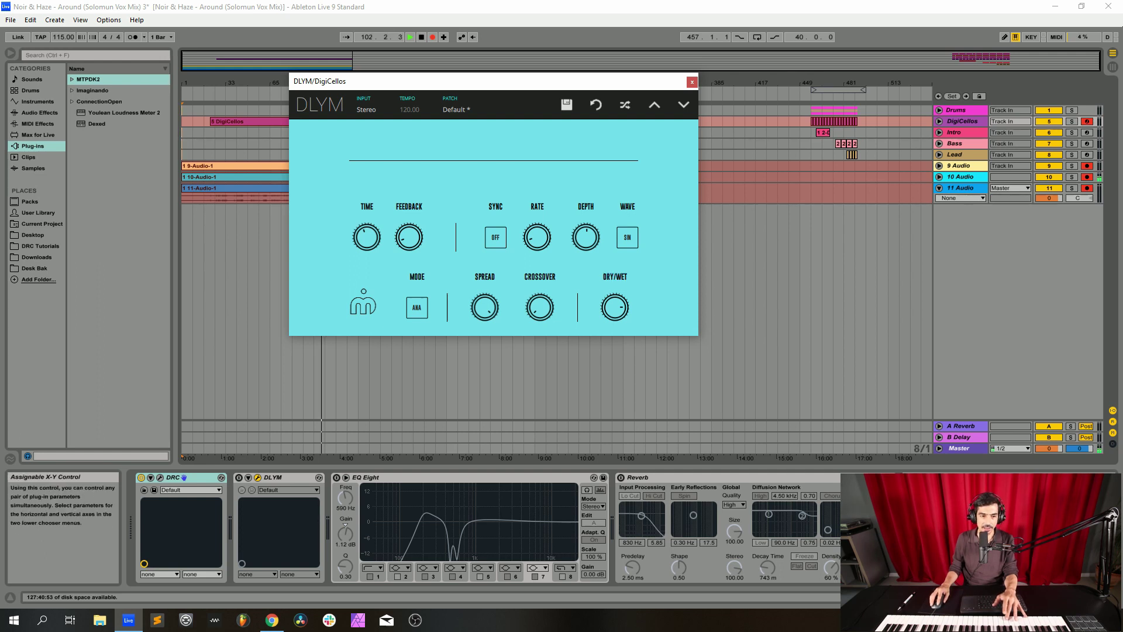
pyautogui.click(239, 478)
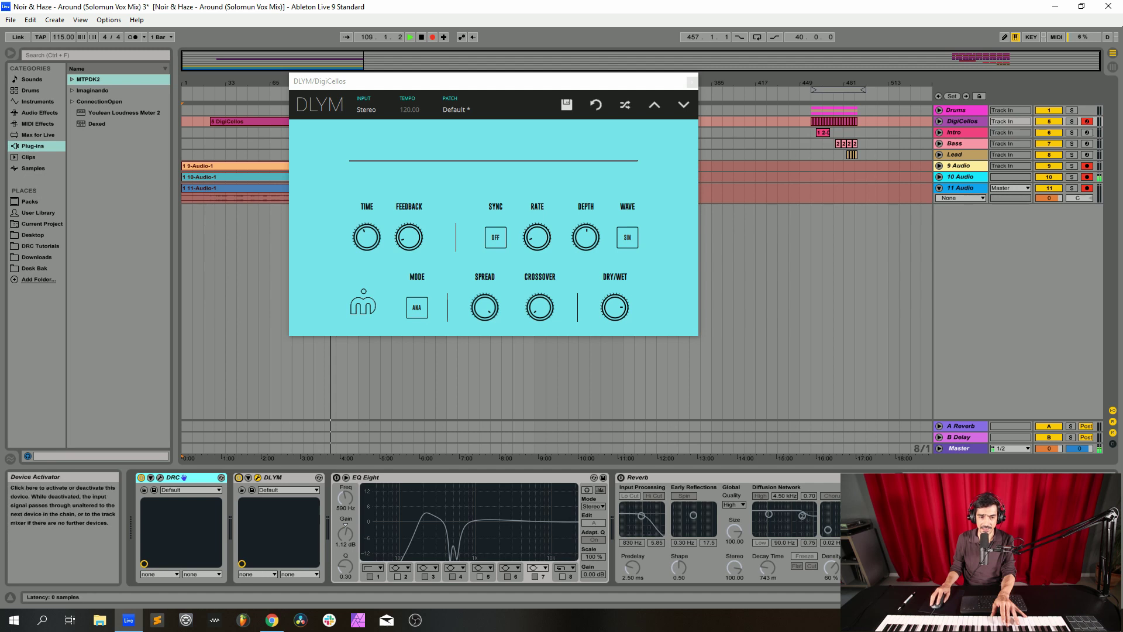
pyautogui.click(336, 477)
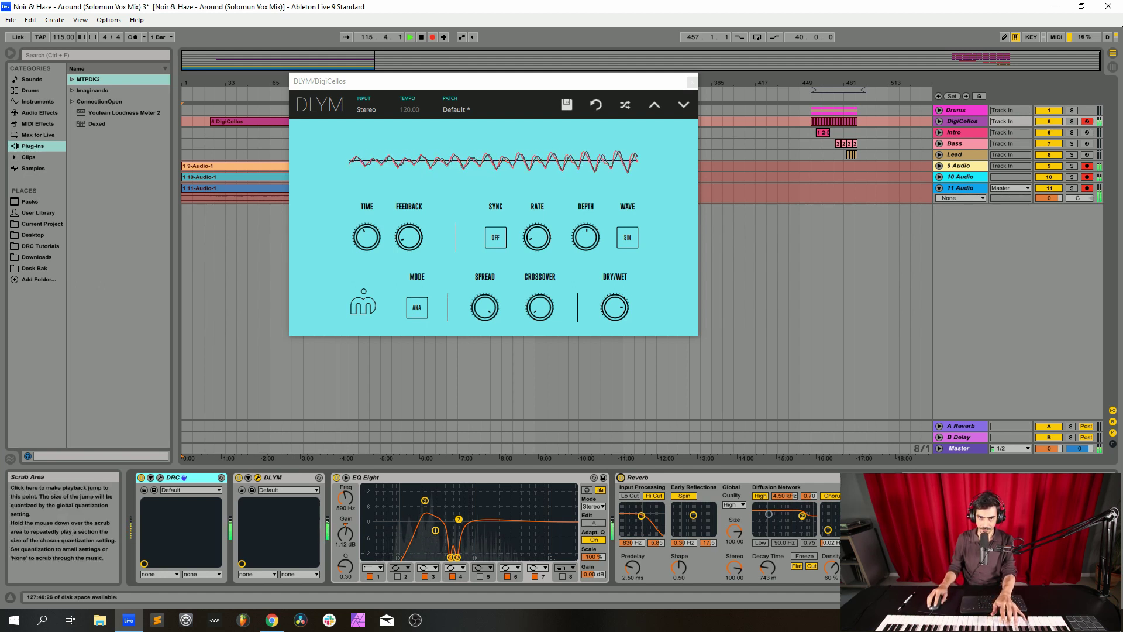
pyautogui.click(692, 81)
# Arm the Intro track for recording and disarm the DigiCellos track
pyautogui.click(960, 133)
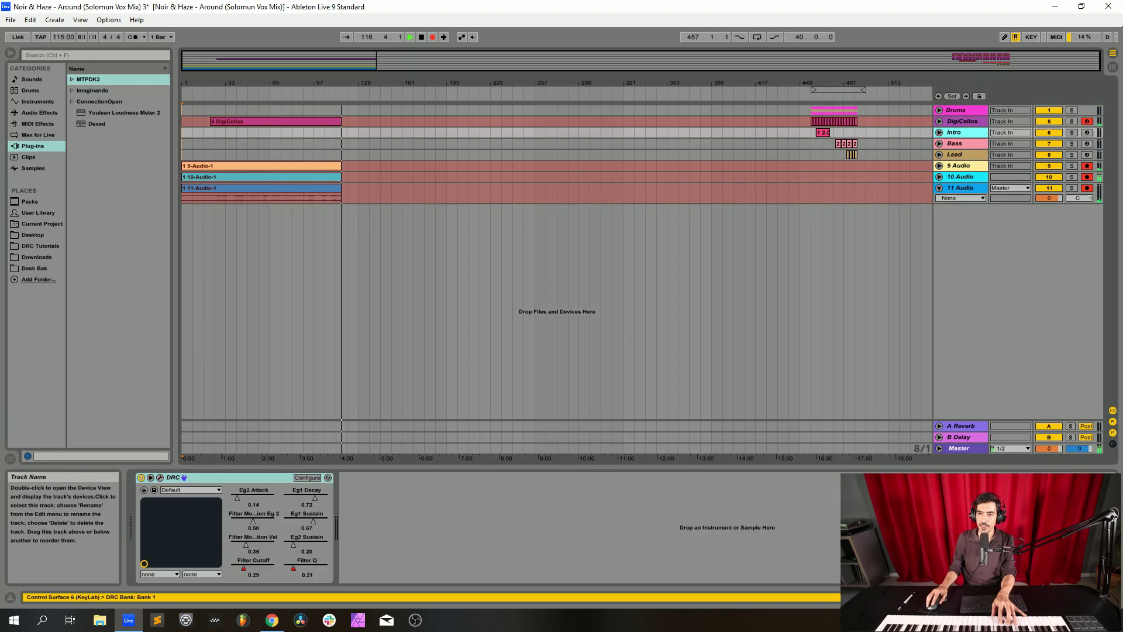
pyautogui.keyDown('ctrl'); pyautogui.click(1086, 132); pyautogui.keyUp('ctrl')
pyautogui.keyDown('ctrl'); pyautogui.click(1086, 121); pyautogui.keyUp('ctrl')
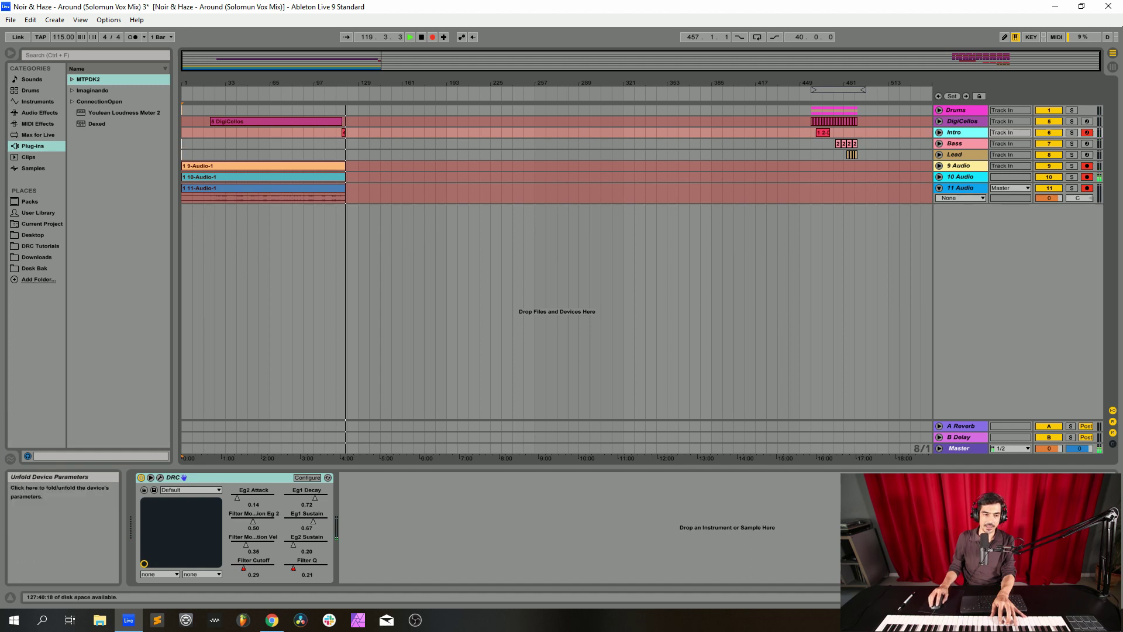
# Open the Intro track's DRC synth and load its Default patch
pyautogui.click(159, 477)
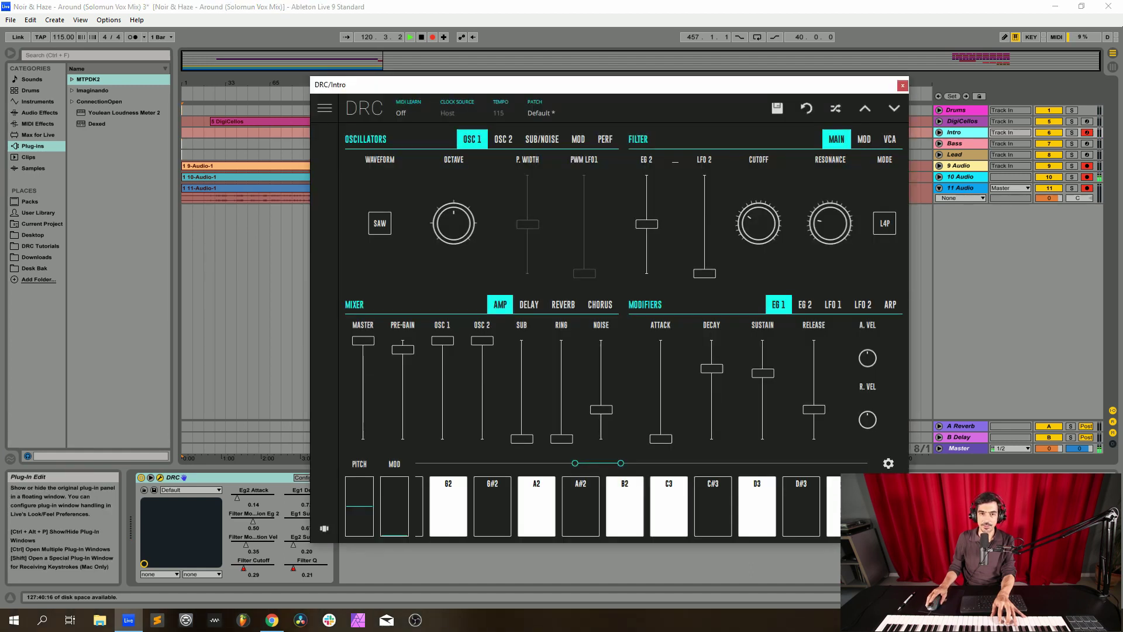
pyautogui.click(541, 108)
pyautogui.click(519, 158)
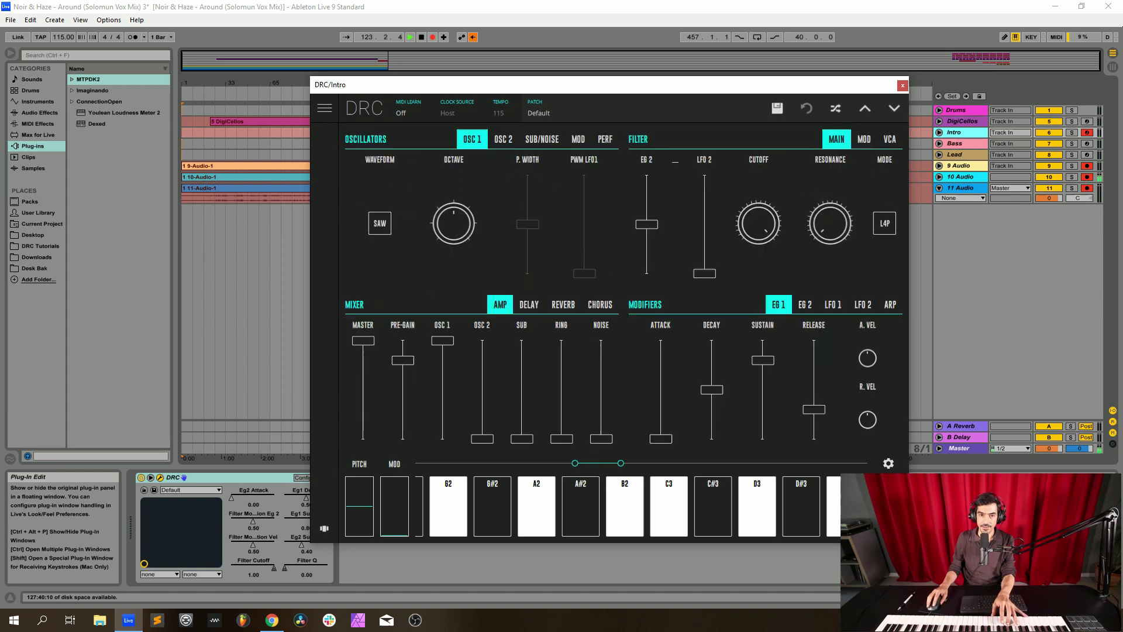
# Toggle legato and change the voice mode in the oscillator performance settings, and return to the OSC 1 settings
pyautogui.click(605, 139)
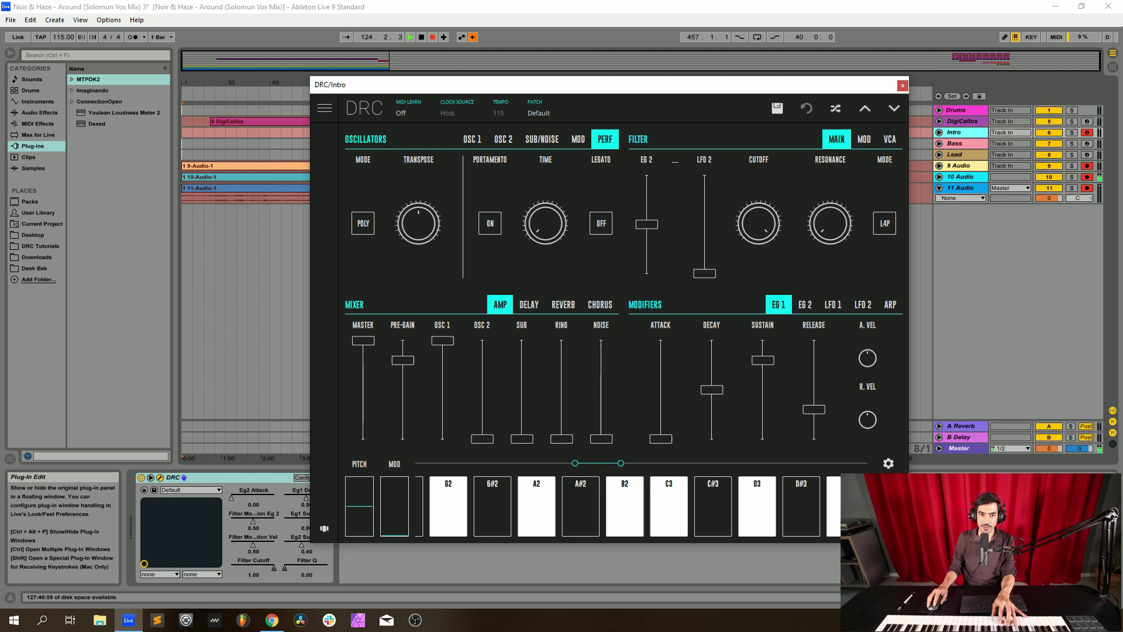
pyautogui.click(601, 223)
pyautogui.click(363, 223)
pyautogui.click(362, 220)
pyautogui.click(472, 139)
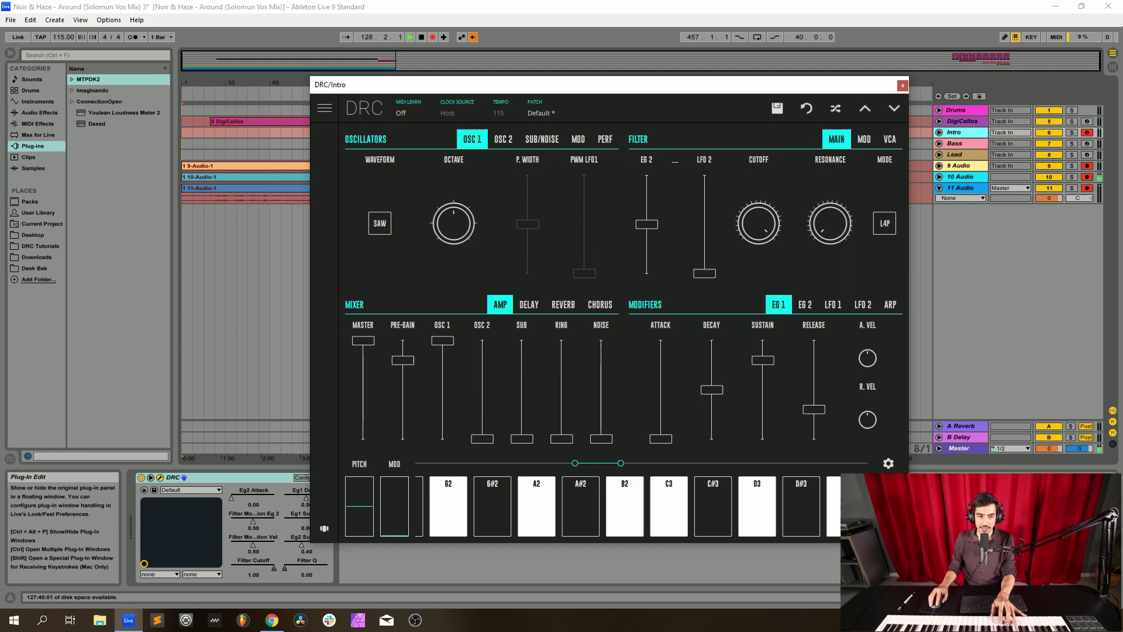
# Set the mixer's pre-gain to about 0.9, OSC 2 to full and noise to about 0.3
pyautogui.moveTo(403, 360); pyautogui.dragTo(402, 349)
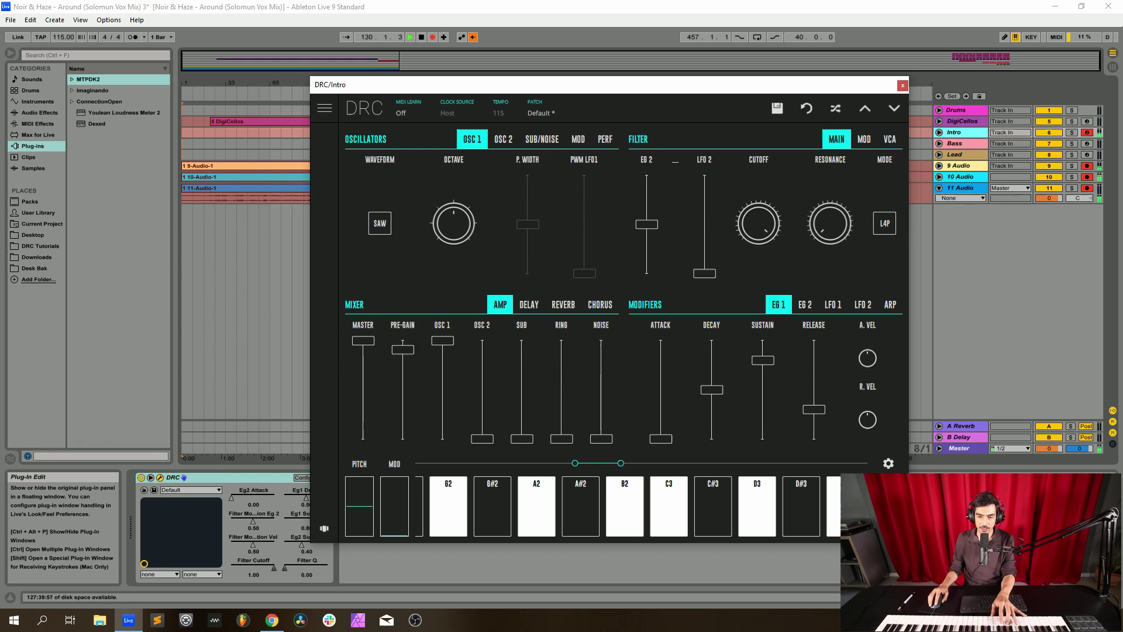
pyautogui.moveTo(482, 438); pyautogui.dragTo(483, 341)
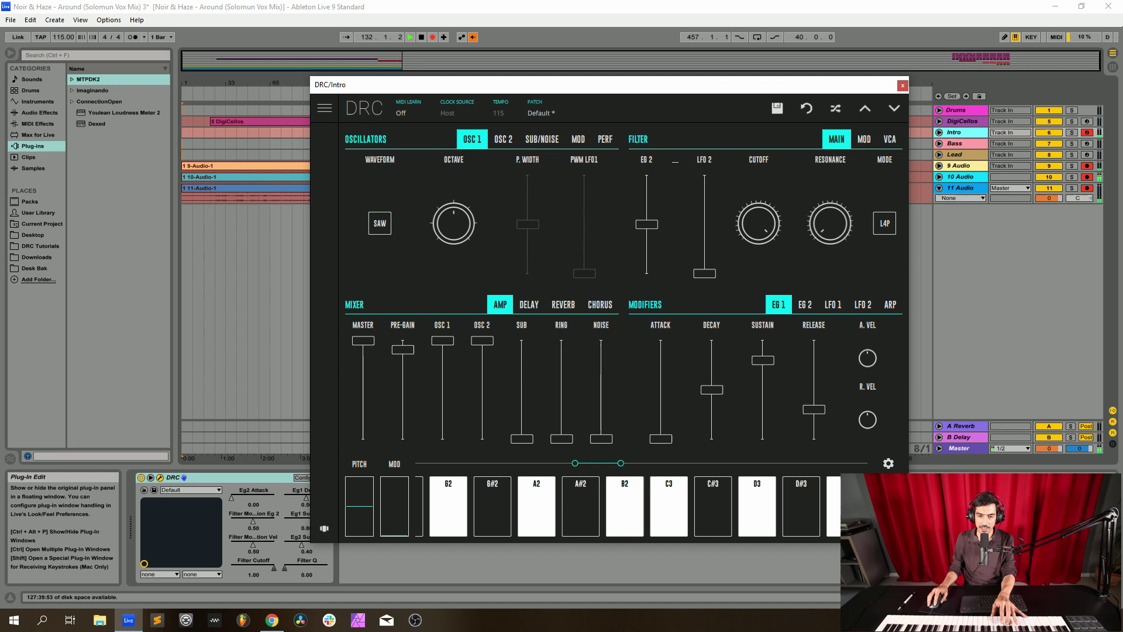
pyautogui.moveTo(600, 439); pyautogui.dragTo(600, 409)
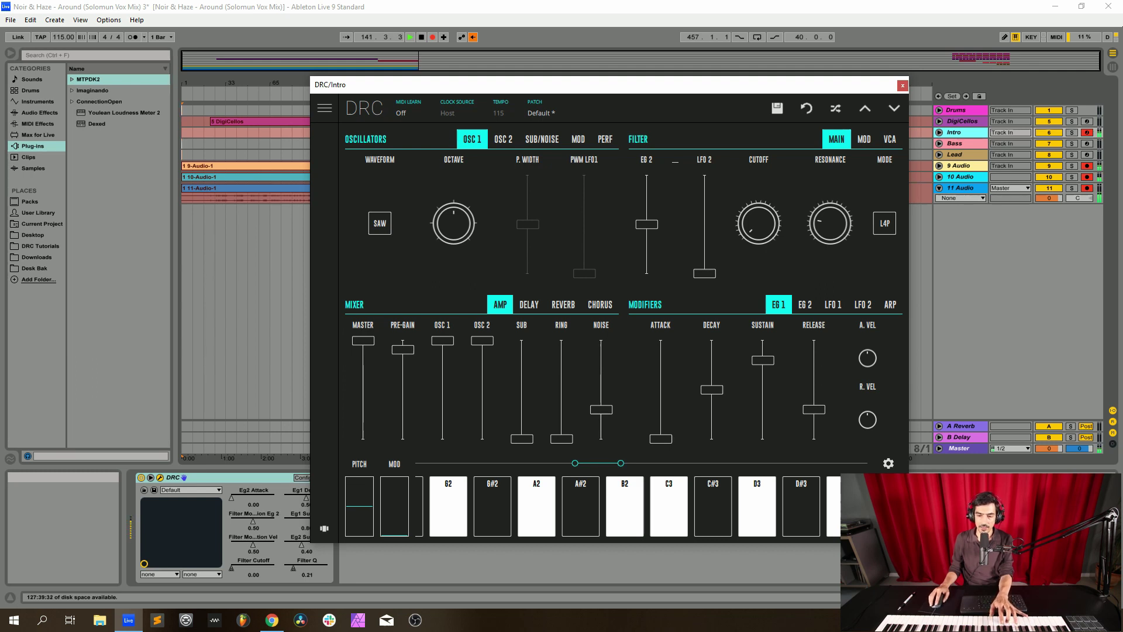
# Set the filter's velocity modulation to 0.35 and move the DRC window slightly up and to the left
pyautogui.click(863, 139)
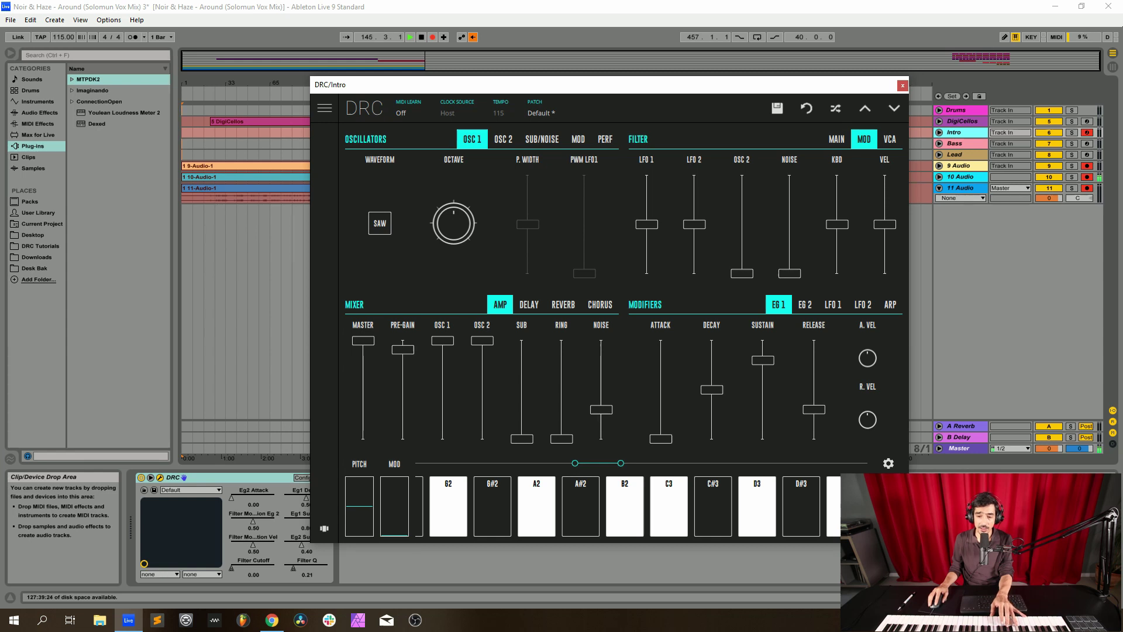
pyautogui.moveTo(884, 224); pyautogui.dragTo(885, 240)
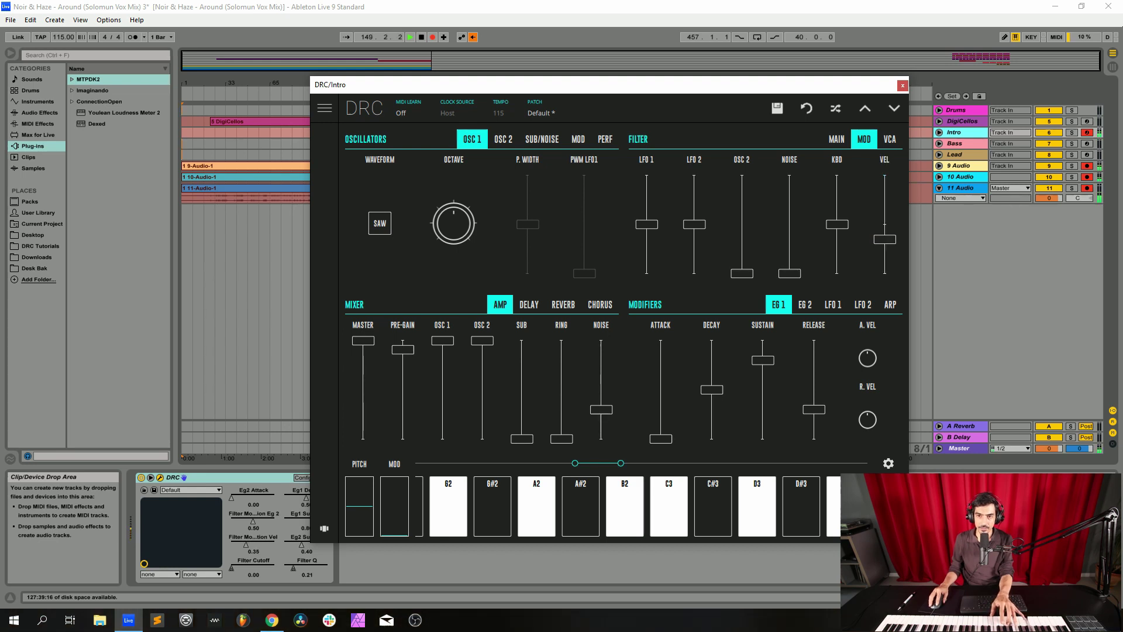
pyautogui.moveTo(855, 86); pyautogui.dragTo(815, 77)
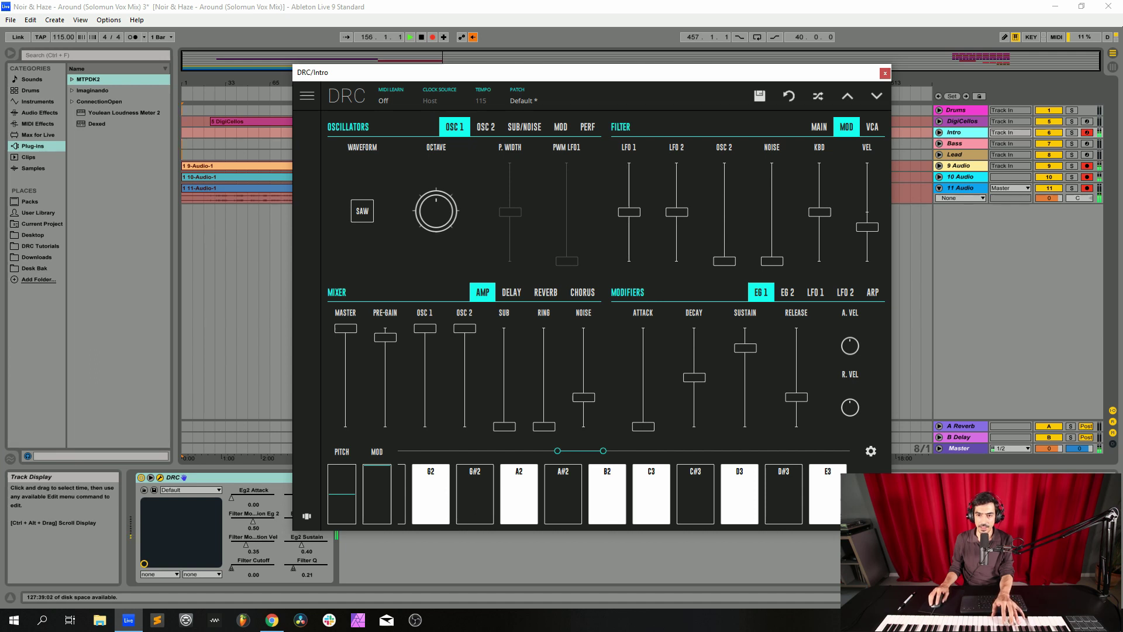
# Raise LFO 1's rate slightly, and set EG 1's decay to 0.72 and sustain to 0.67
pyautogui.click(815, 292)
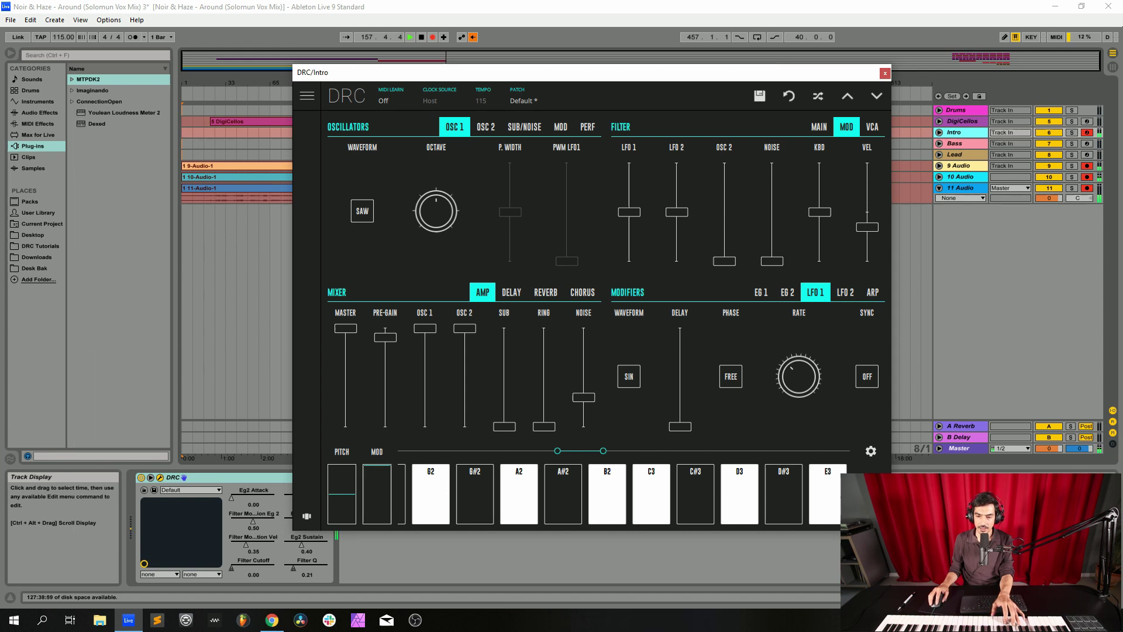
pyautogui.click(799, 376)
pyautogui.moveTo(799, 376); pyautogui.dragTo(799, 375)
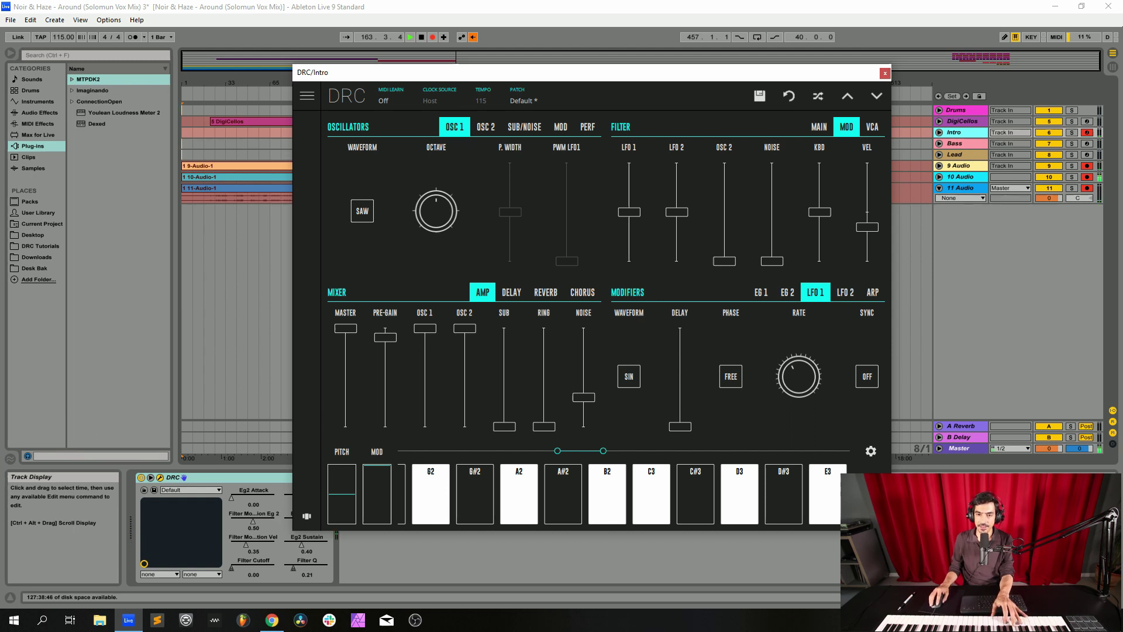
pyautogui.click(761, 292)
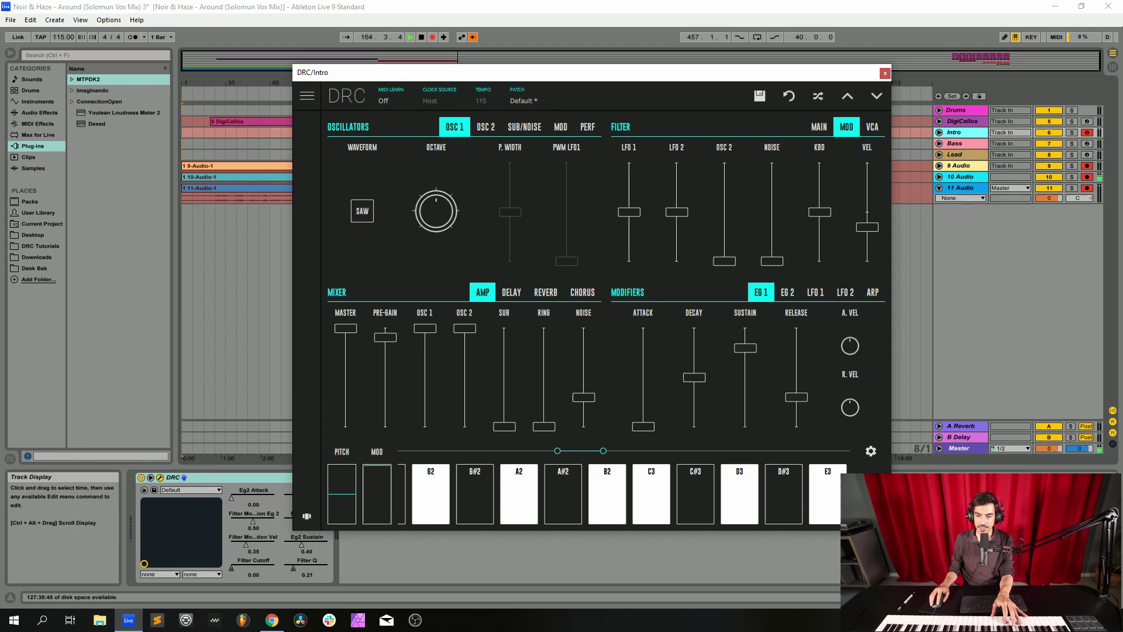
pyautogui.moveTo(694, 378); pyautogui.dragTo(745, 361)
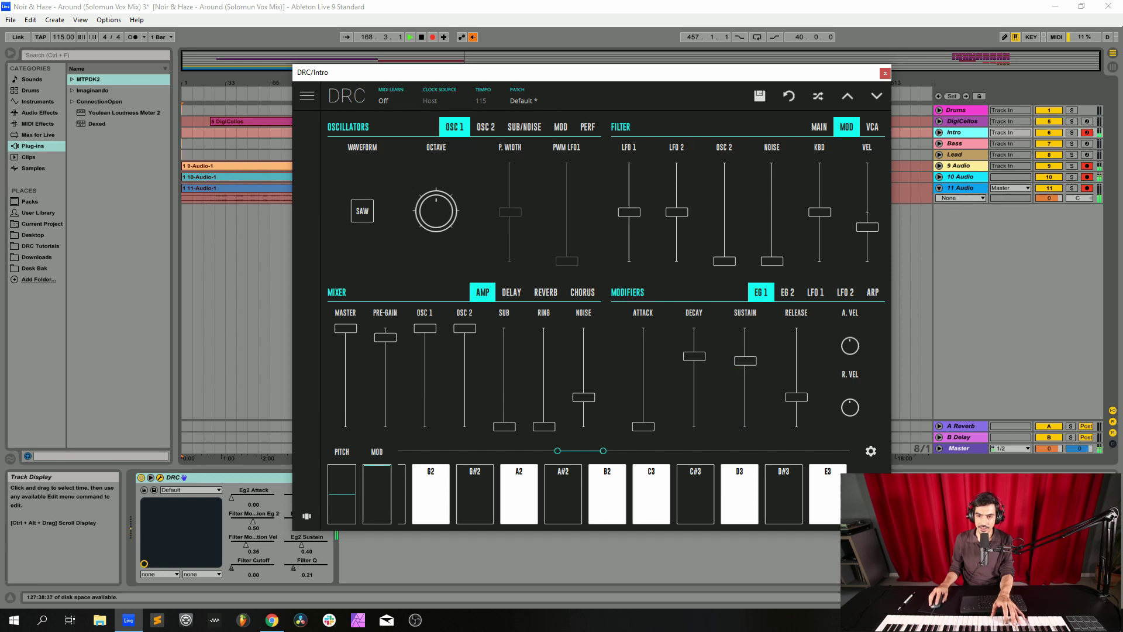
# Set EG 2's attack to 0.14, decay to about 0.83, sustain to 0.20 and release to about 0.1, and close the DRC window
pyautogui.click(788, 292)
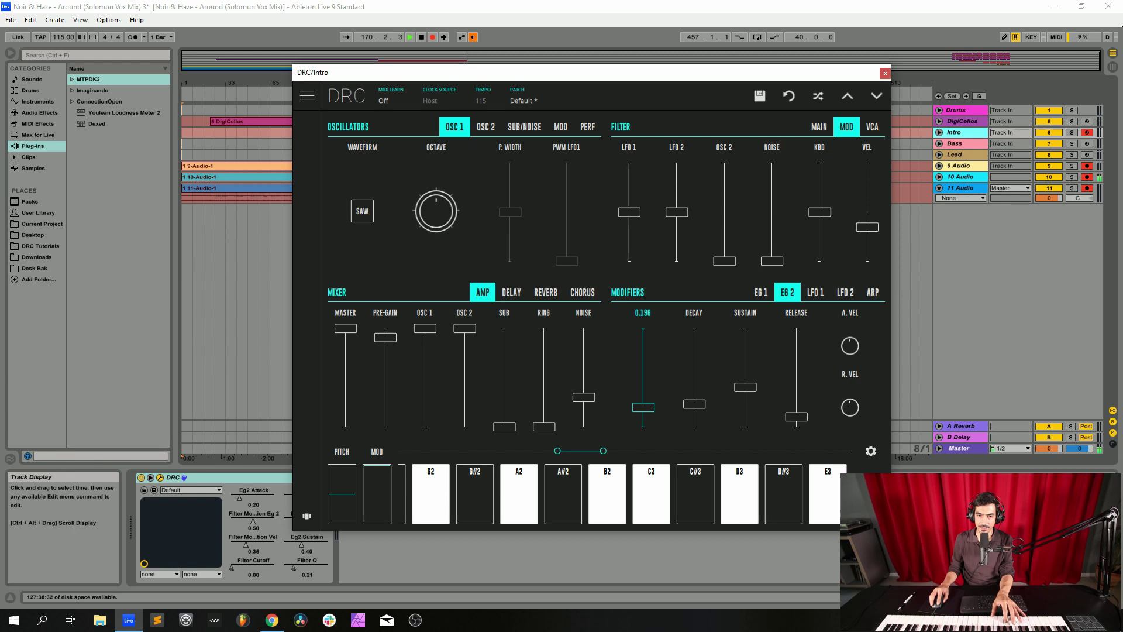
pyautogui.moveTo(643, 426); pyautogui.dragTo(644, 413)
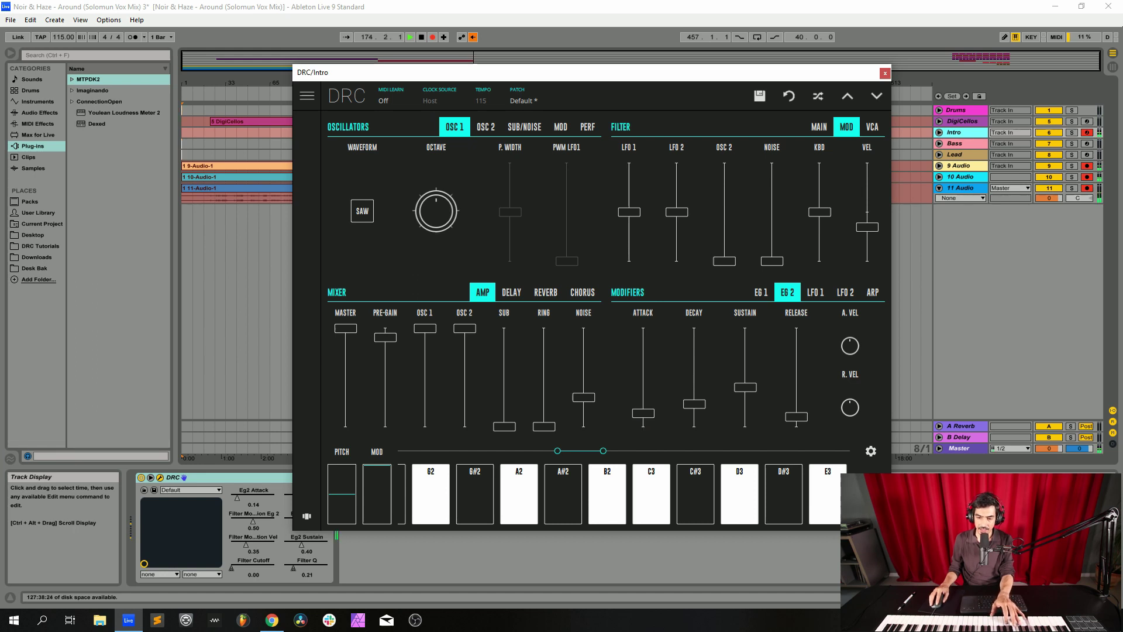
pyautogui.moveTo(695, 404); pyautogui.dragTo(695, 344)
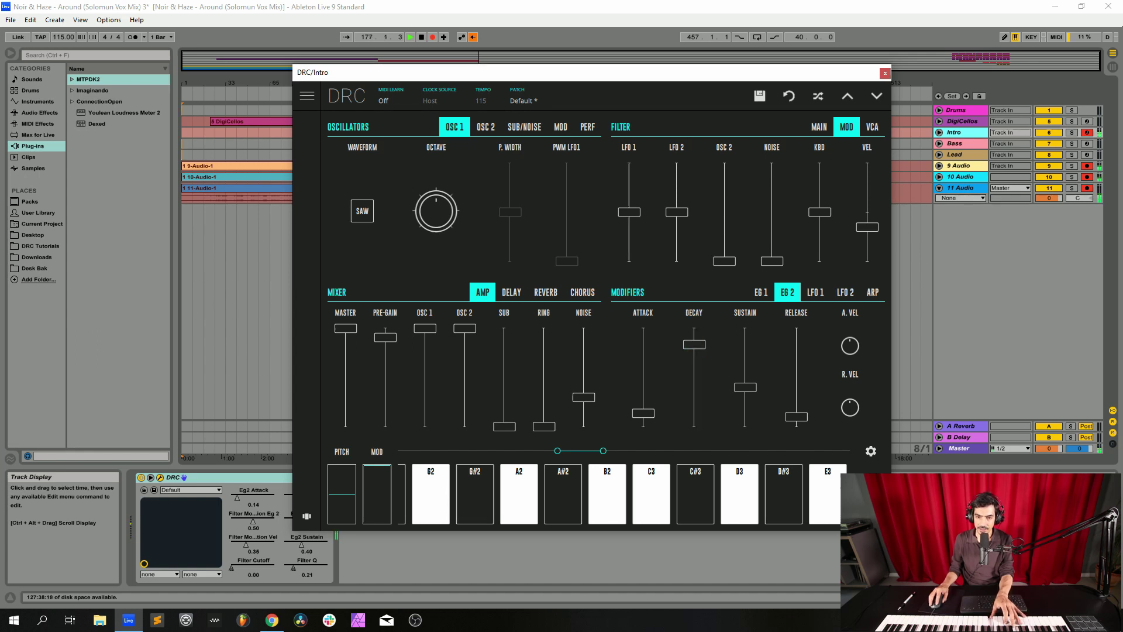
pyautogui.moveTo(745, 386); pyautogui.dragTo(745, 407)
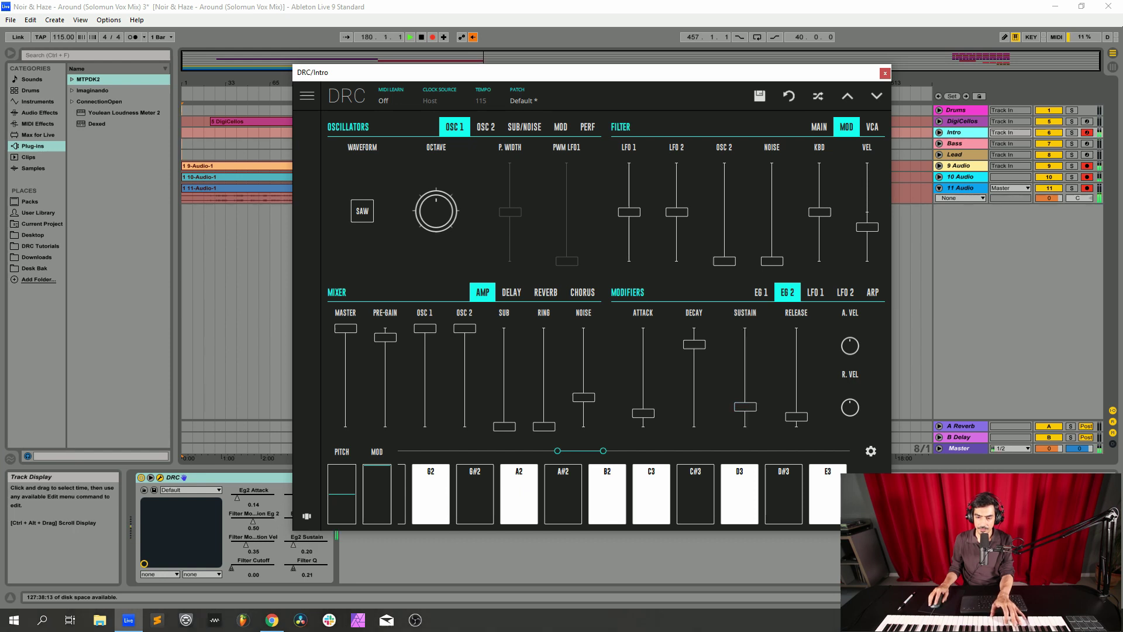
pyautogui.moveTo(796, 417); pyautogui.dragTo(796, 416)
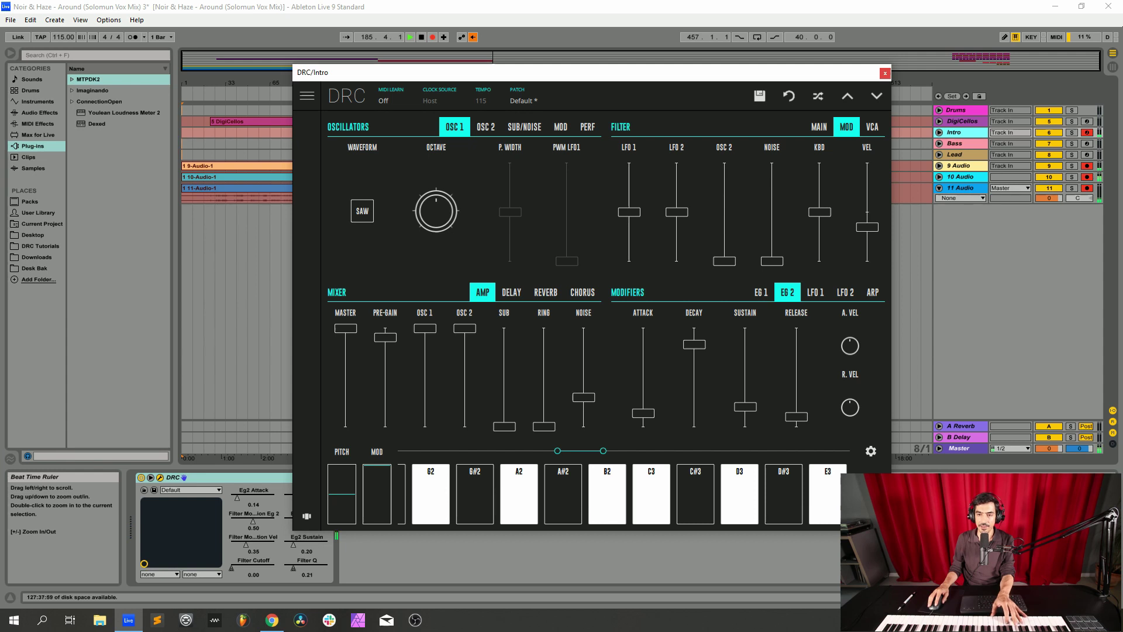
pyautogui.click(886, 73)
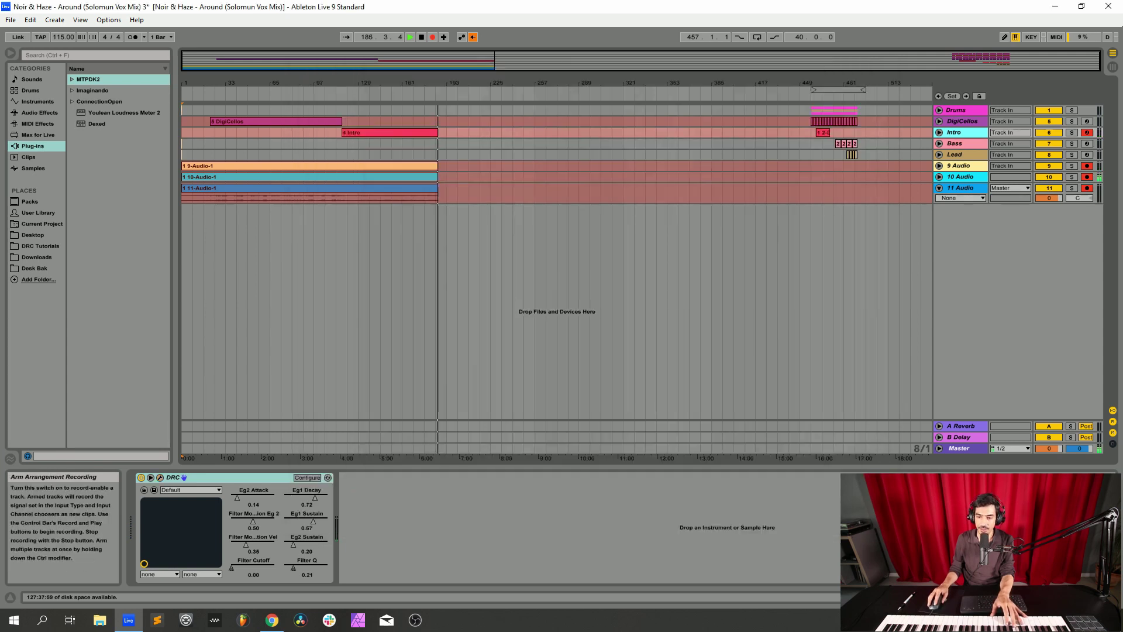
# Disarm the Intro track, arm the Bass track for recording and turn off its Reverb
pyautogui.click(1087, 132)
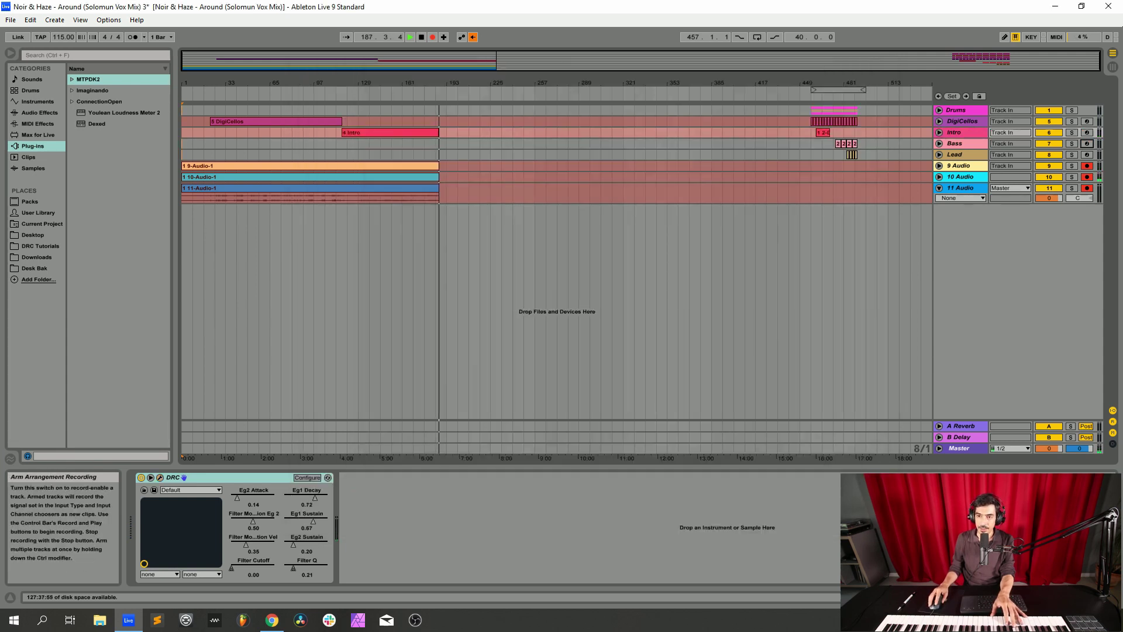
pyautogui.click(1087, 143)
pyautogui.click(160, 477)
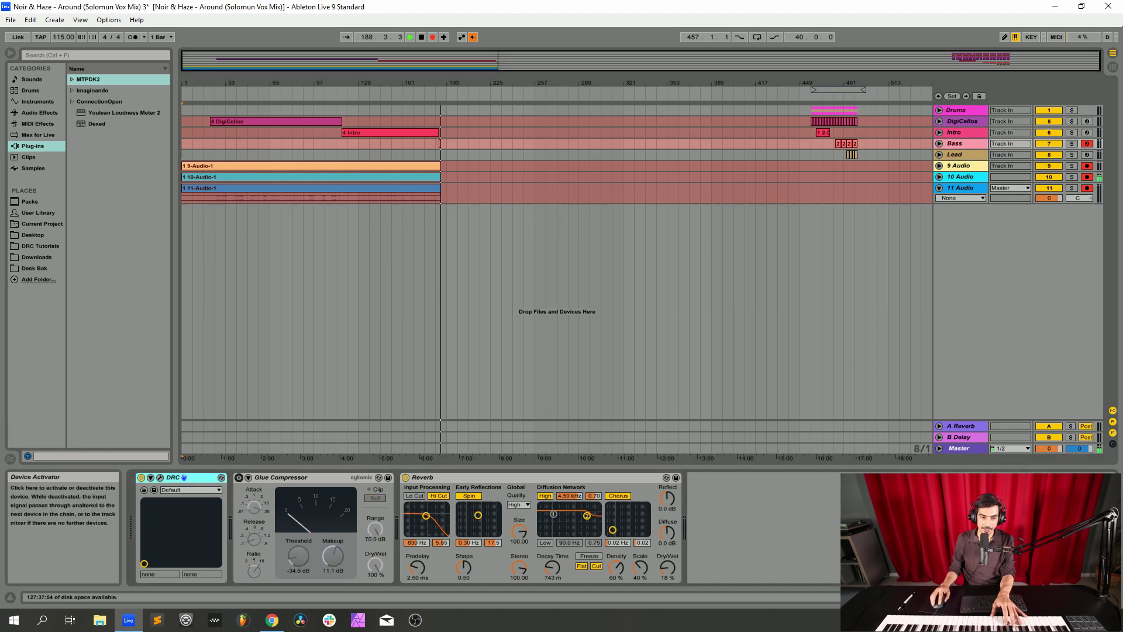
pyautogui.click(405, 478)
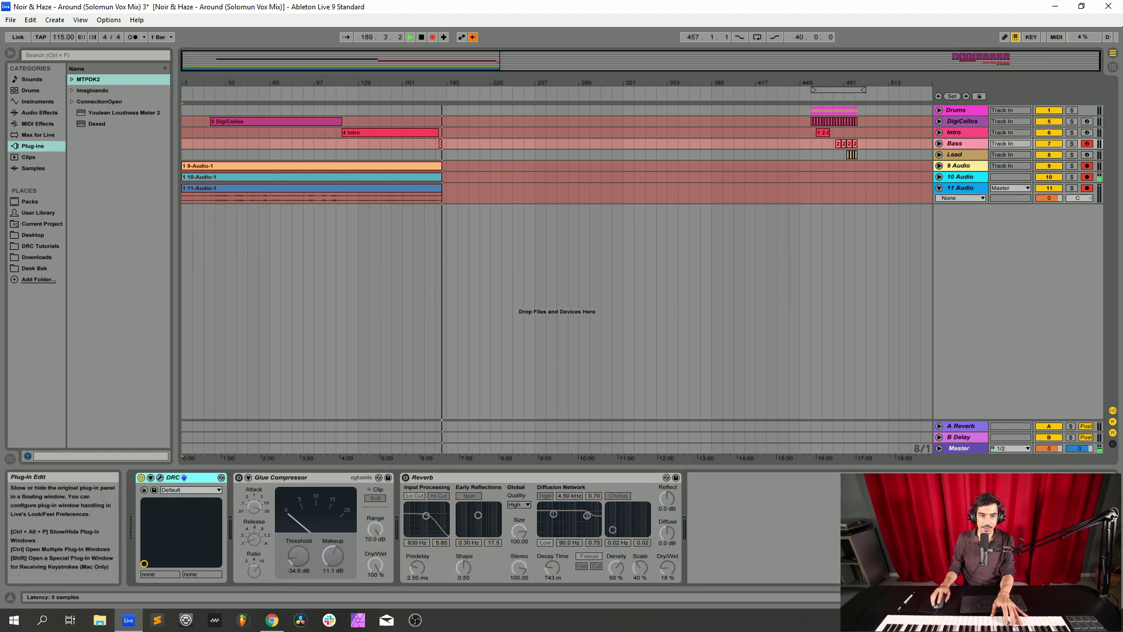
# Open the Bass track's DRC synth and load its Default patch
pyautogui.click(160, 477)
pyautogui.click(490, 116)
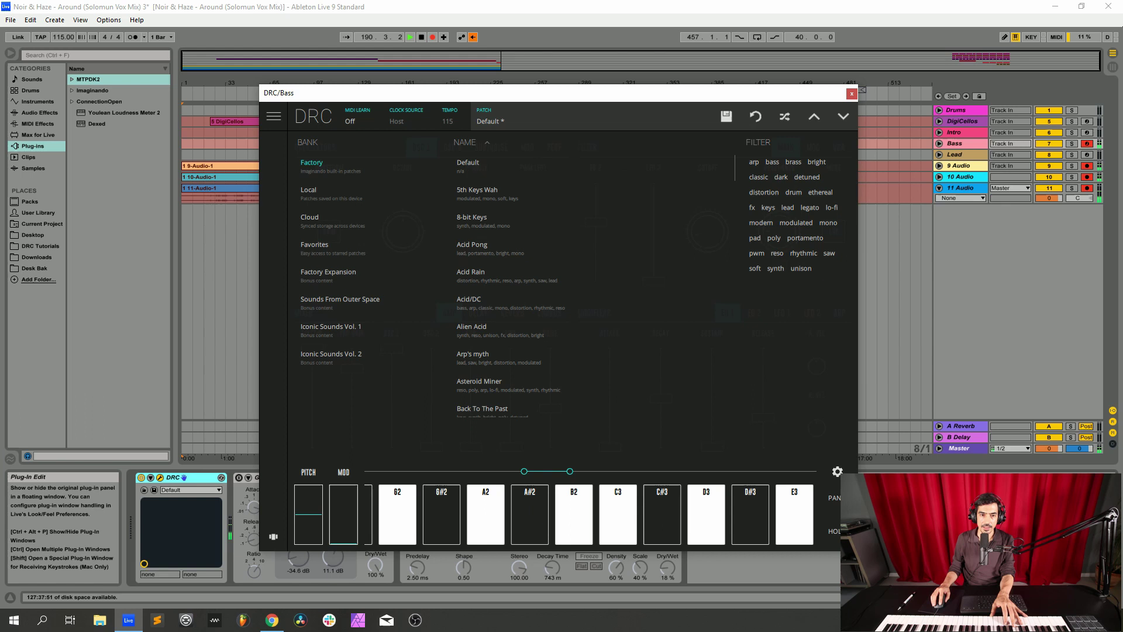
pyautogui.click(469, 167)
pyautogui.click(490, 116)
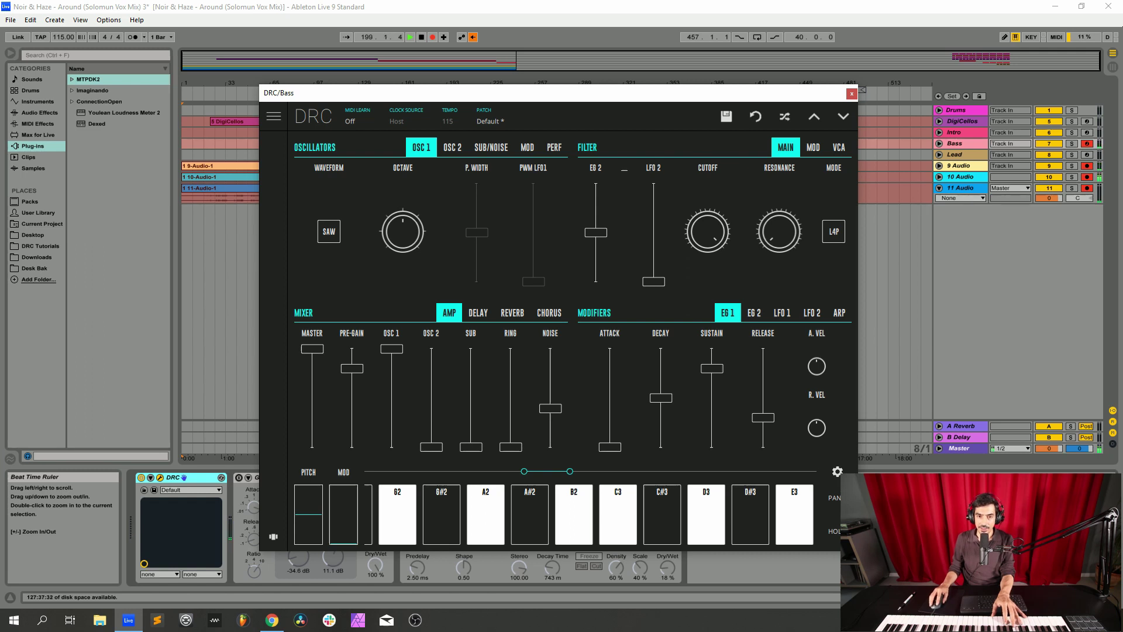
# Set the filter's EG 2 amount to about 0.6, cutoff to about 0.11 and resonance to about 0.17
pyautogui.moveTo(596, 233); pyautogui.dragTo(595, 222)
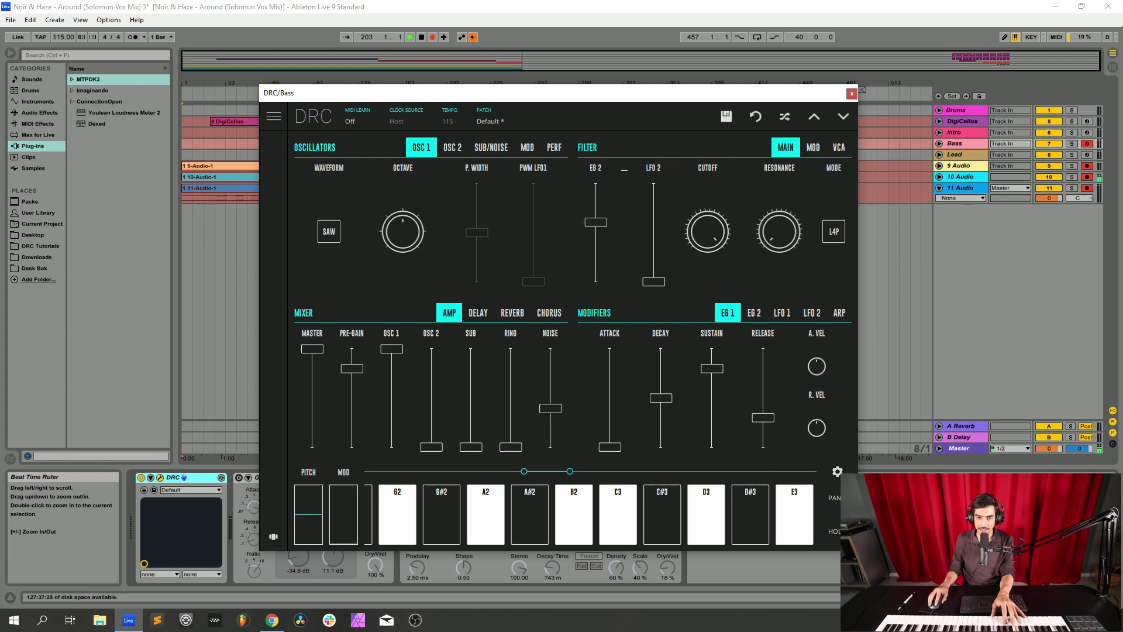
pyautogui.moveTo(707, 231); pyautogui.dragTo(708, 245)
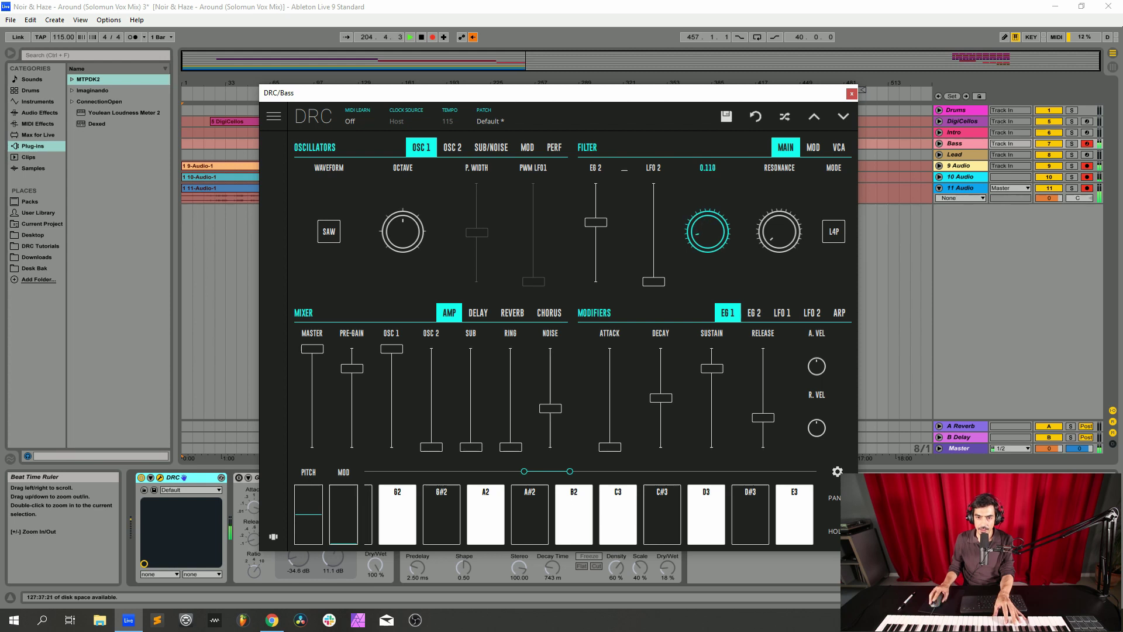
pyautogui.moveTo(707, 244); pyautogui.dragTo(707, 244)
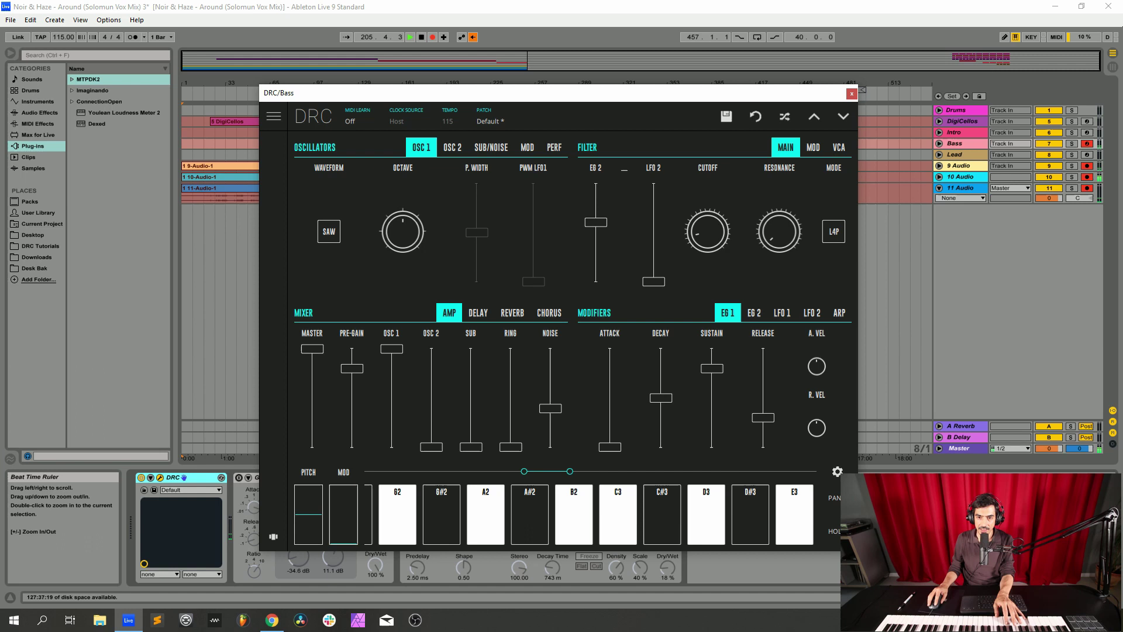
pyautogui.moveTo(779, 231); pyautogui.dragTo(779, 227)
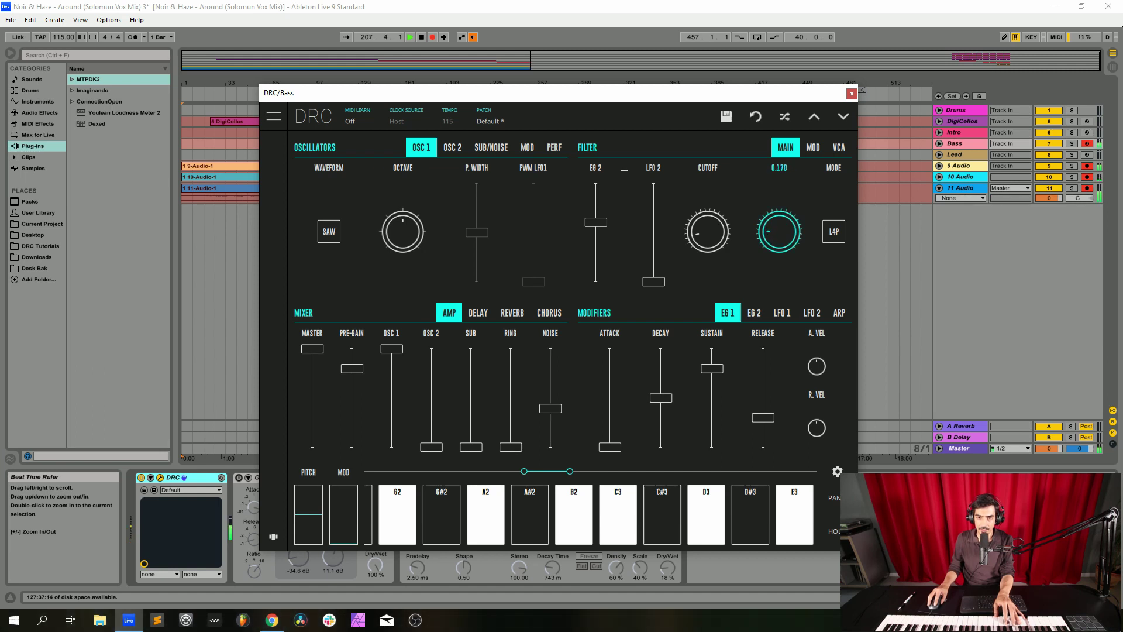
pyautogui.moveTo(779, 231); pyautogui.dragTo(779, 231)
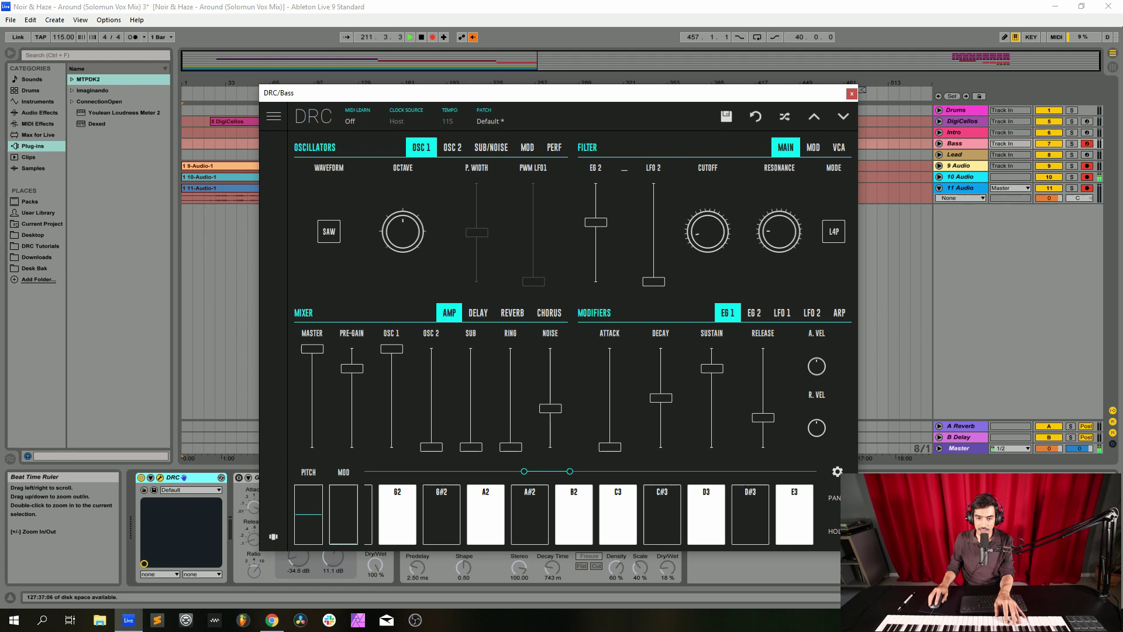
# Set EG 1's decay to 0.495 and sustain to 0, and EG 2's attack to about 0.02, decay 0.4, sustain 0 and release 0.2
pyautogui.moveTo(662, 397); pyautogui.dragTo(661, 399)
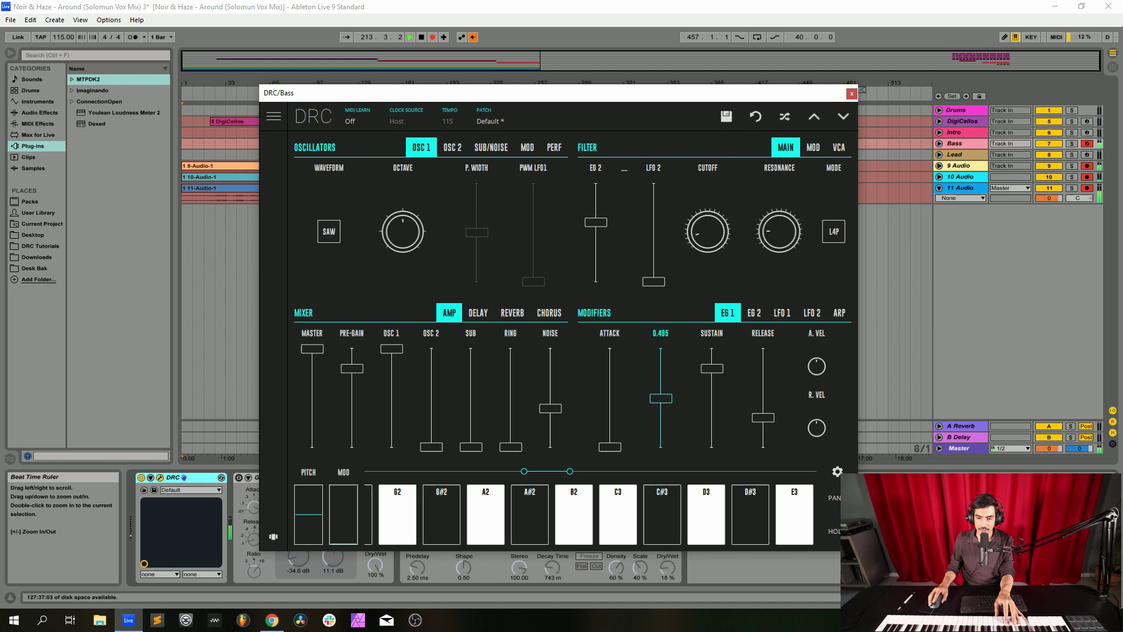
pyautogui.moveTo(712, 369); pyautogui.dragTo(713, 447)
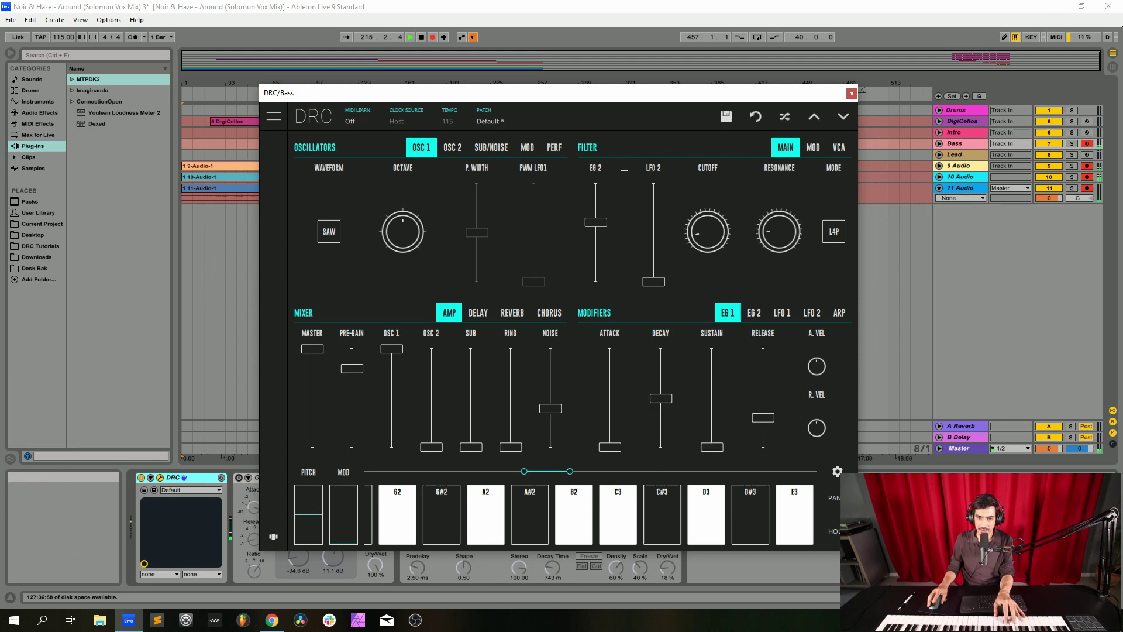
pyautogui.click(754, 312)
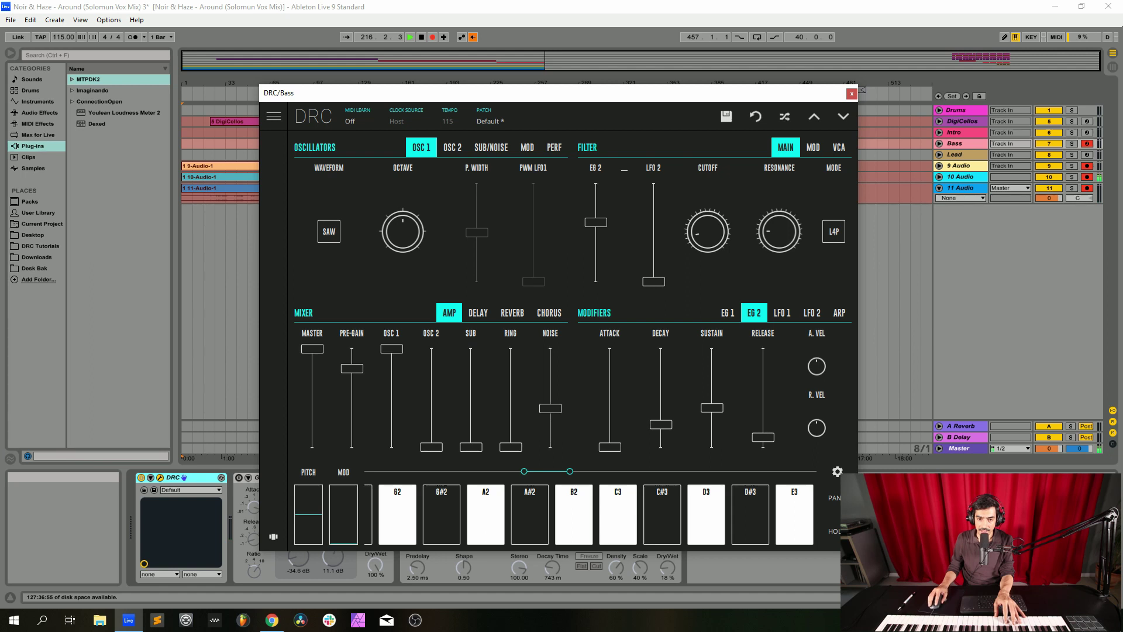
pyautogui.moveTo(609, 447); pyautogui.dragTo(610, 445)
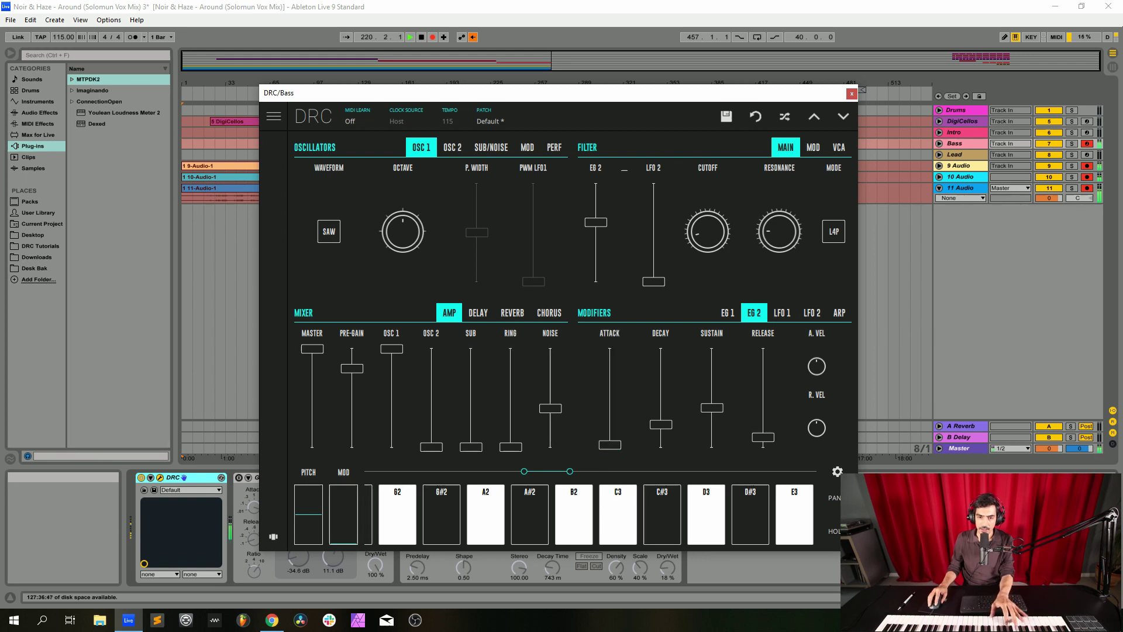
pyautogui.moveTo(660, 424); pyautogui.dragTo(712, 447)
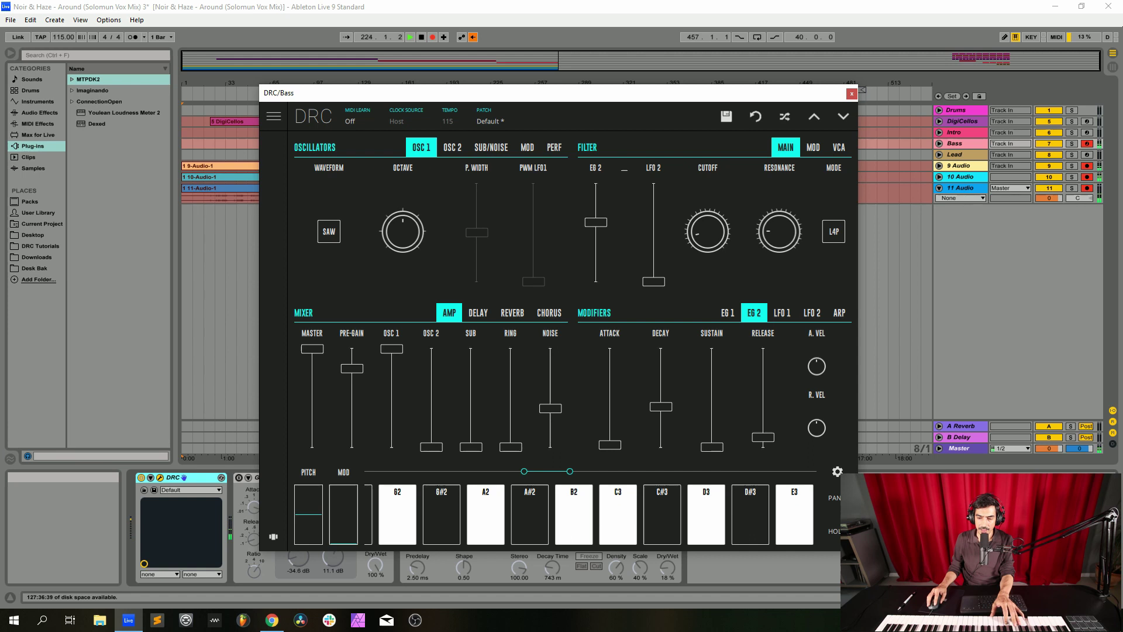
pyautogui.moveTo(763, 437); pyautogui.dragTo(763, 428)
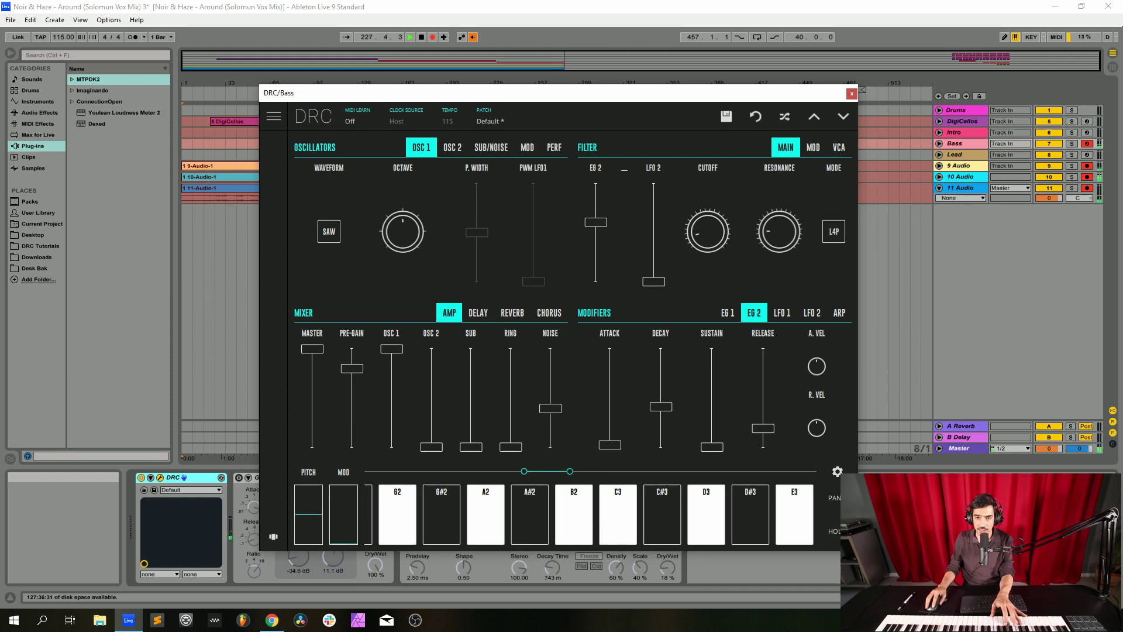
# Lower the filter's velocity modulation slightly below centre, and set the synth reverb's decay to 0 and amount to about 0.18
pyautogui.click(813, 147)
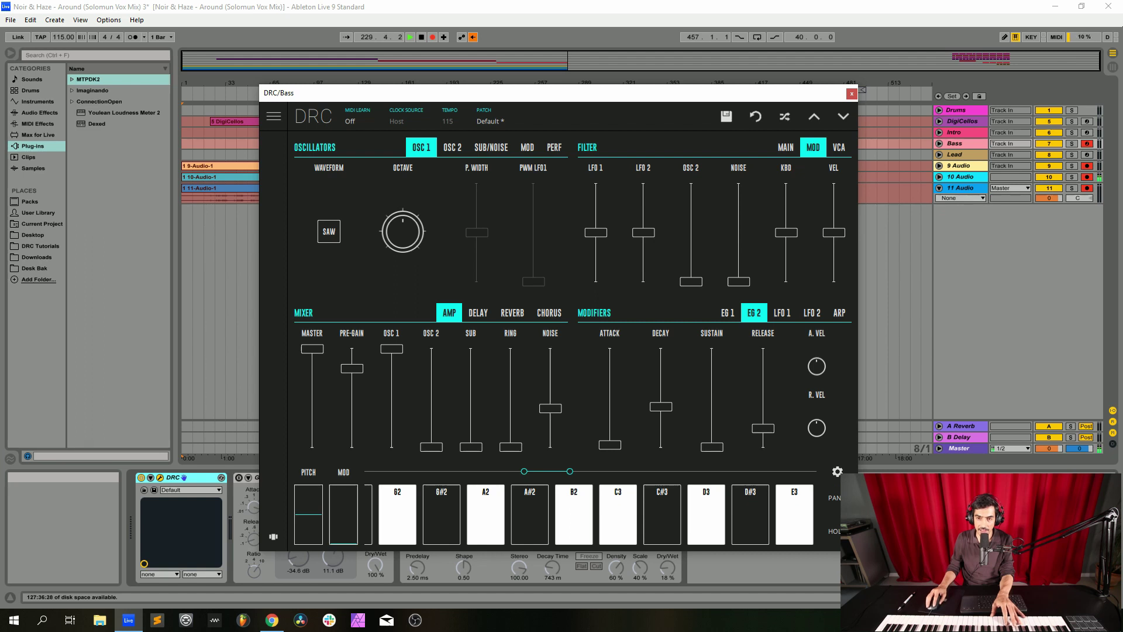
pyautogui.moveTo(834, 233); pyautogui.dragTo(834, 249)
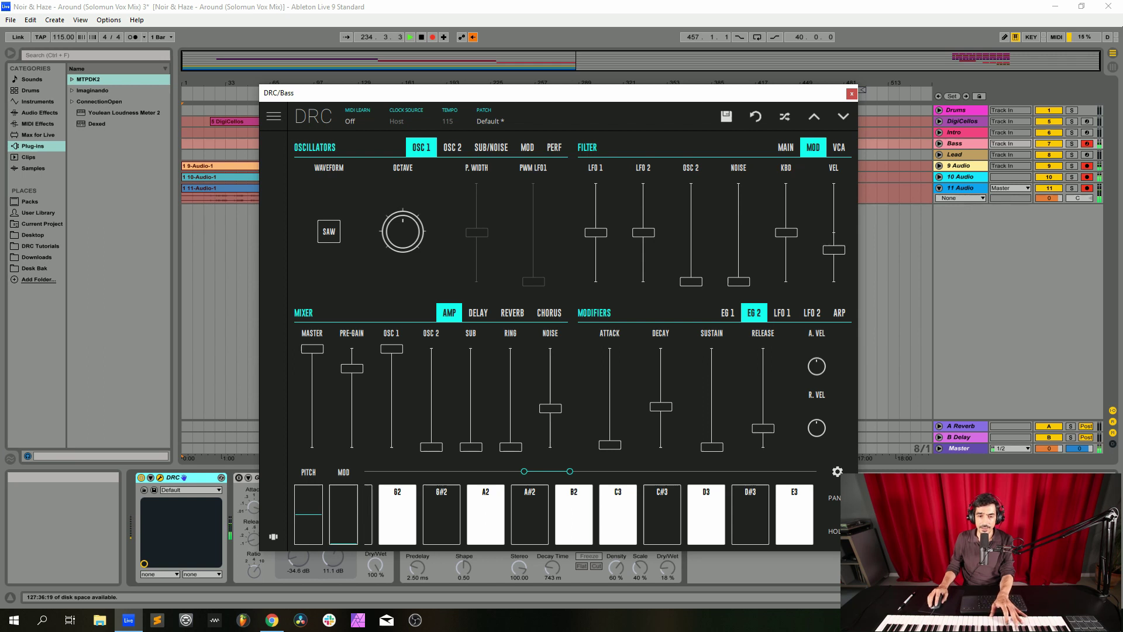
pyautogui.click(512, 313)
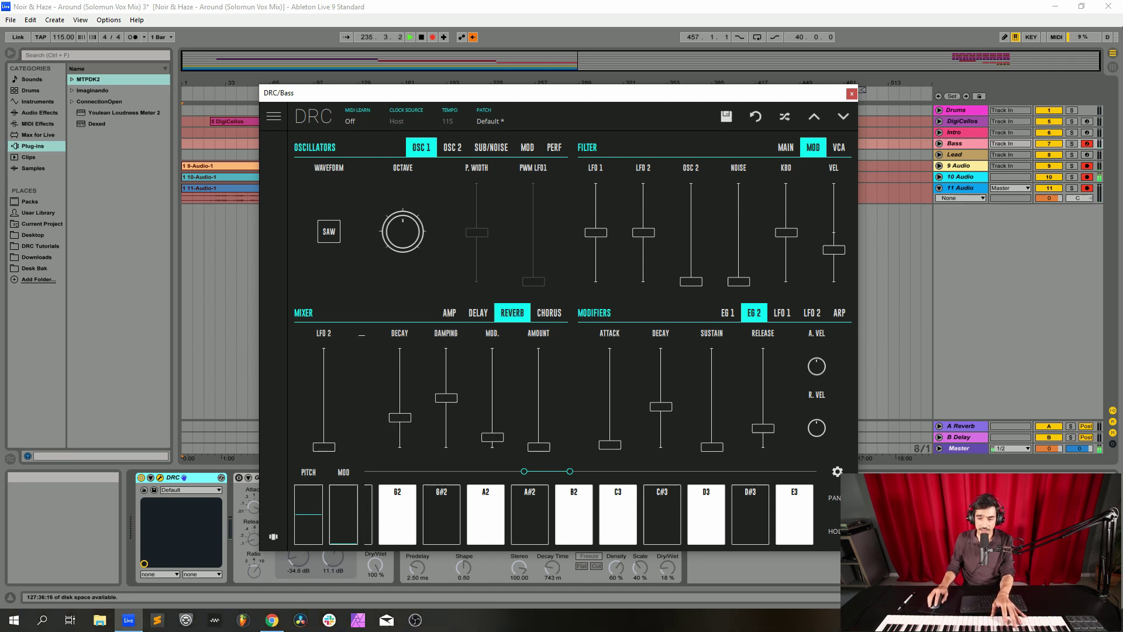
pyautogui.moveTo(399, 417); pyautogui.dragTo(399, 447)
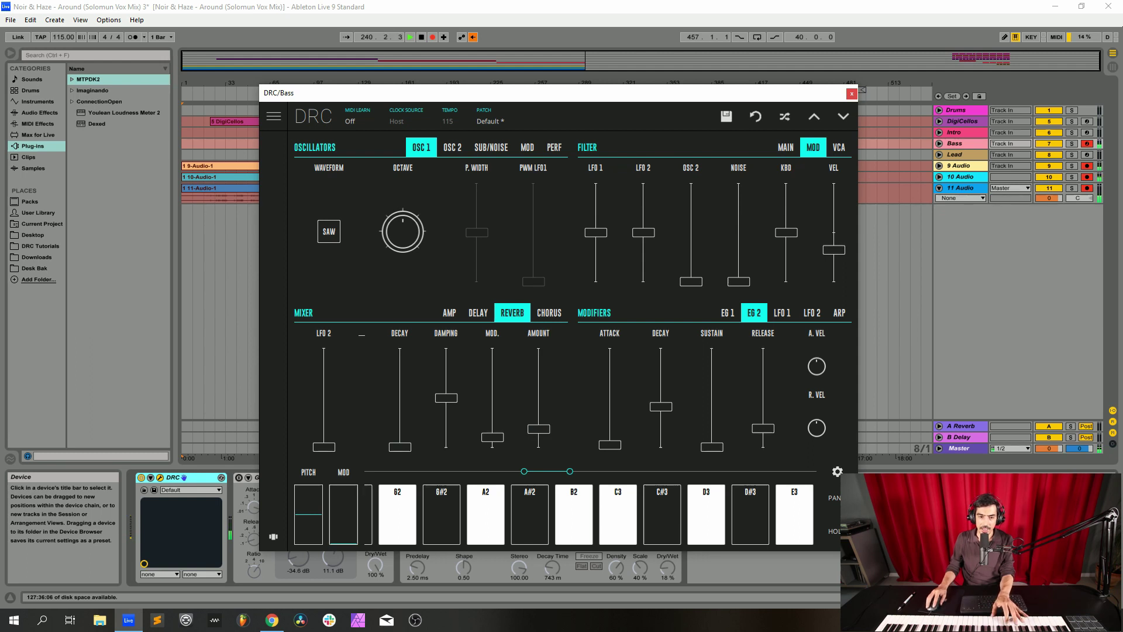
# Close the Bass synth and turn on the Bass track's Reverb and Glue Compressor effects
pyautogui.click(851, 94)
pyautogui.click(406, 477)
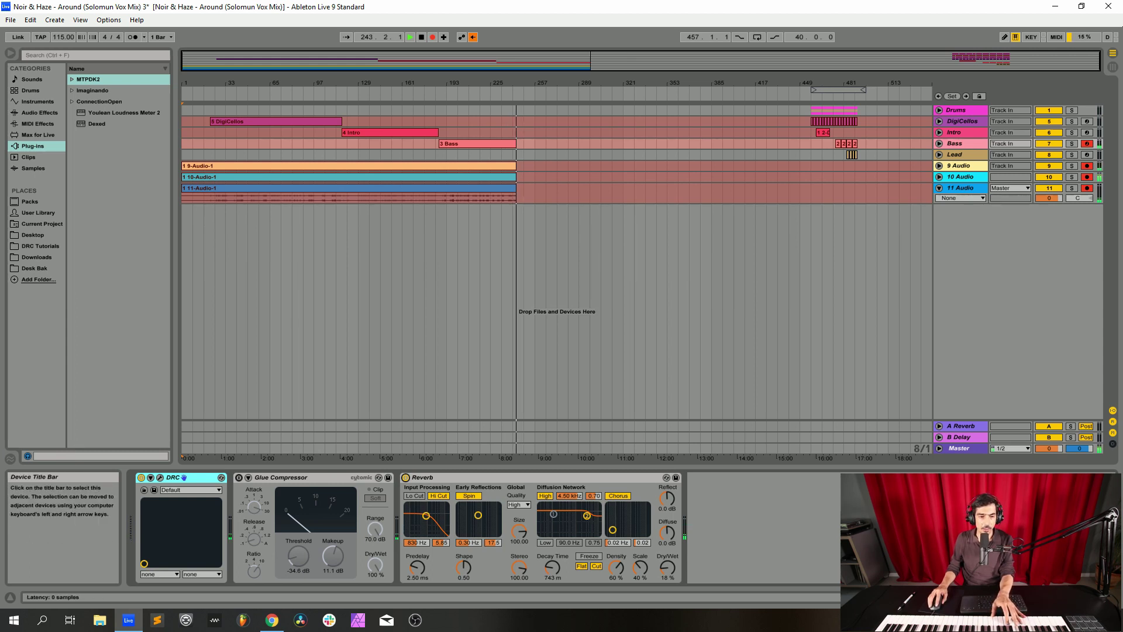
pyautogui.click(238, 477)
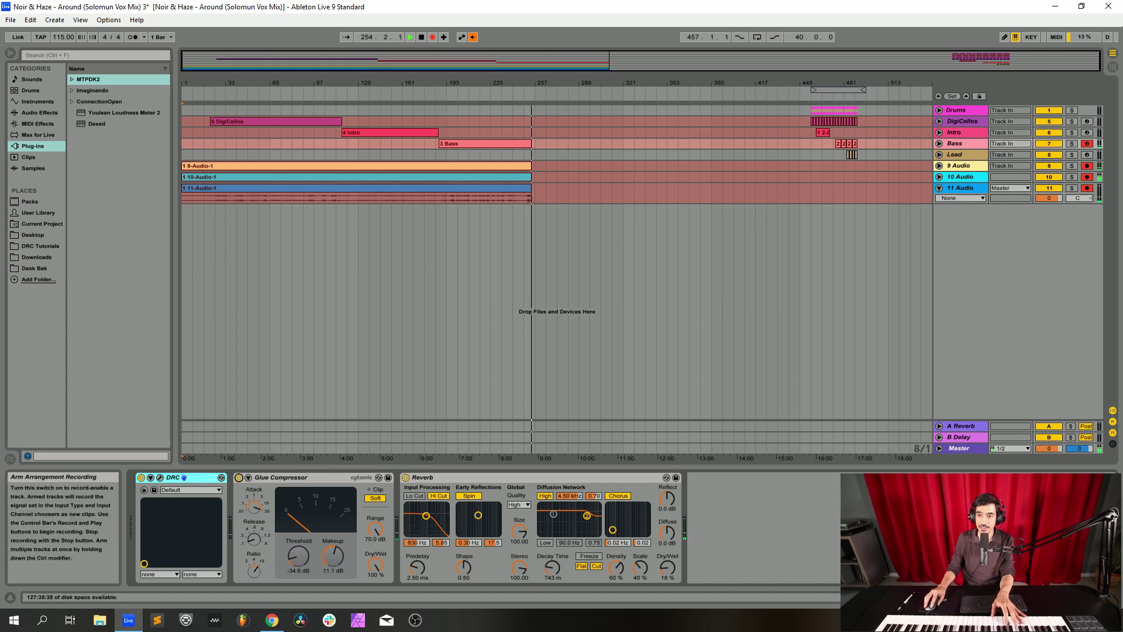
# Arm the Lead track for recording instead of Bass and load the Default patch in its DRC synth
pyautogui.click(1087, 144)
pyautogui.click(1087, 155)
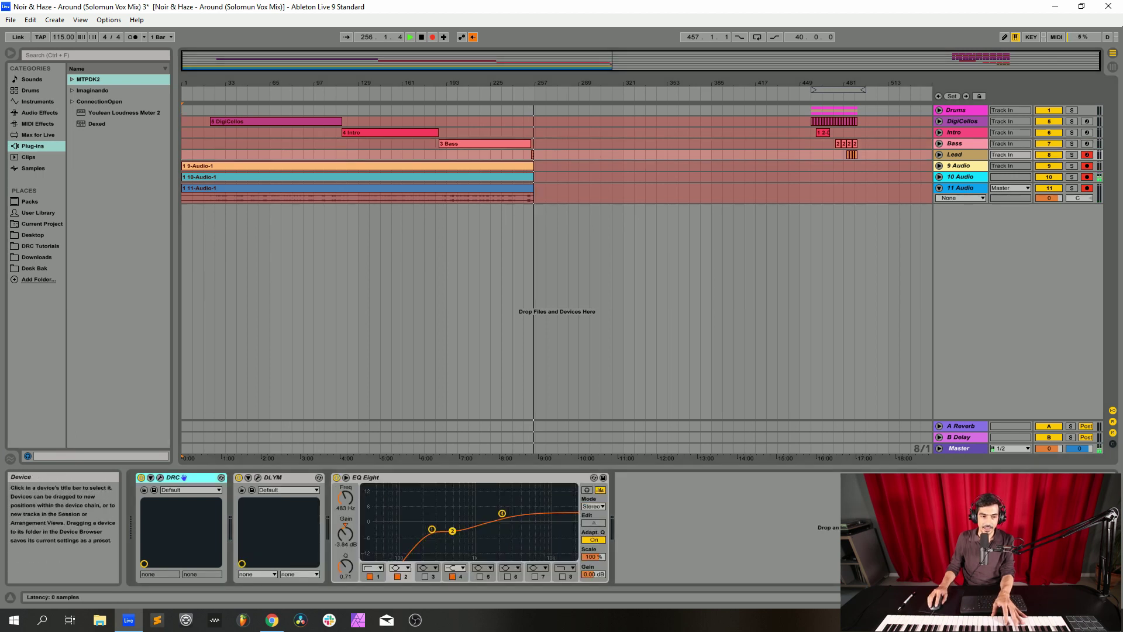
pyautogui.click(184, 478)
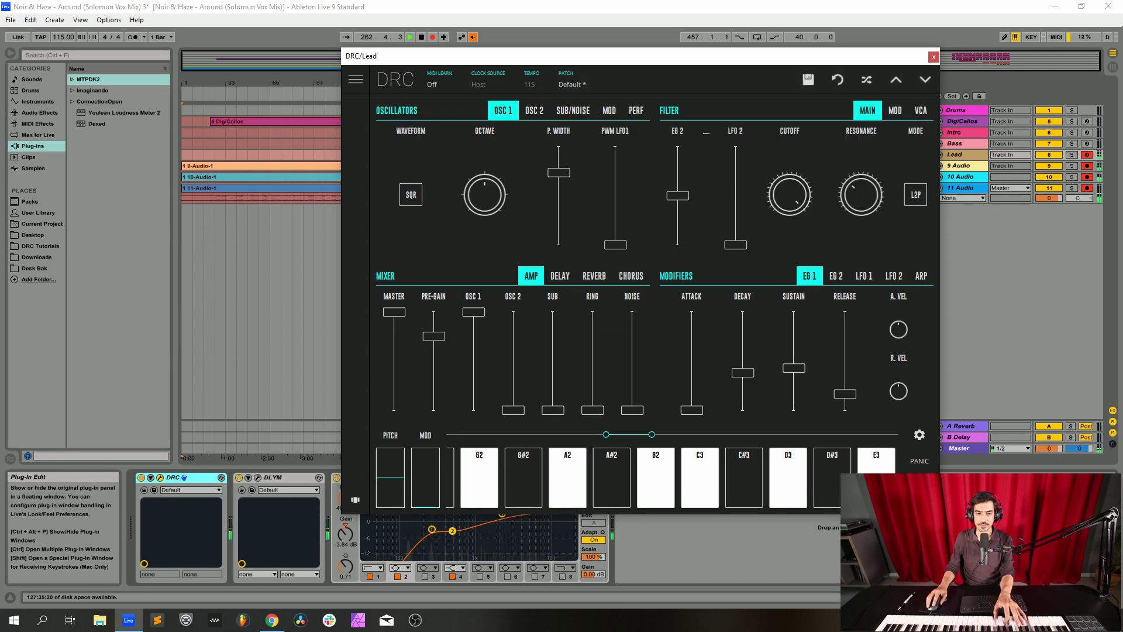
pyautogui.moveTo(546, 55); pyautogui.dragTo(449, 198)
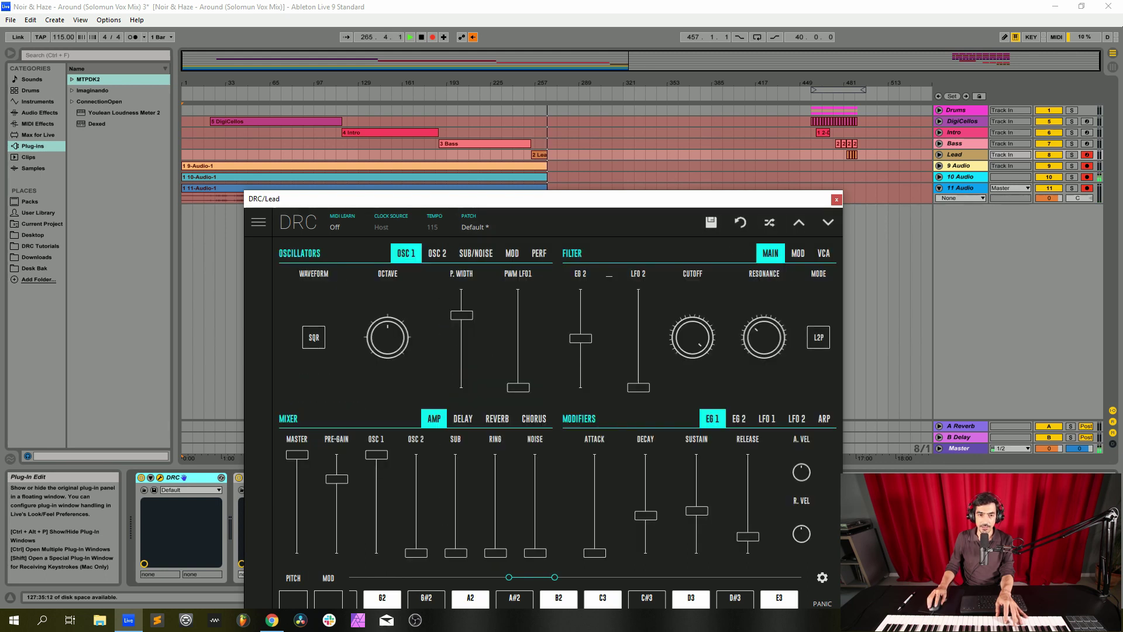
pyautogui.click(475, 228)
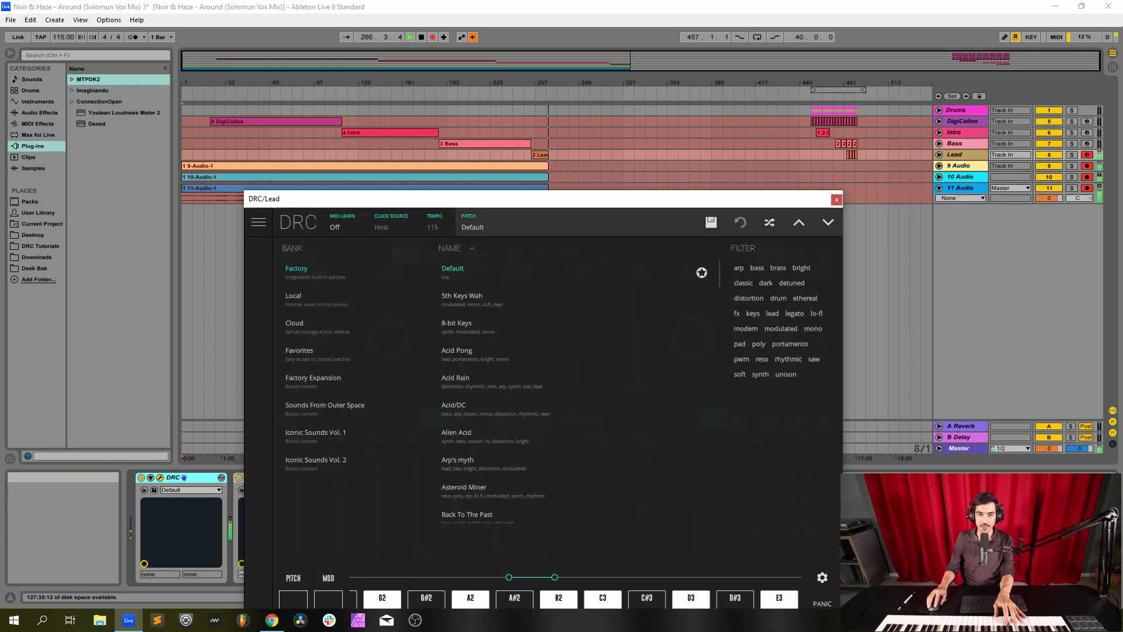
pyautogui.moveTo(569, 204); pyautogui.dragTo(637, 120)
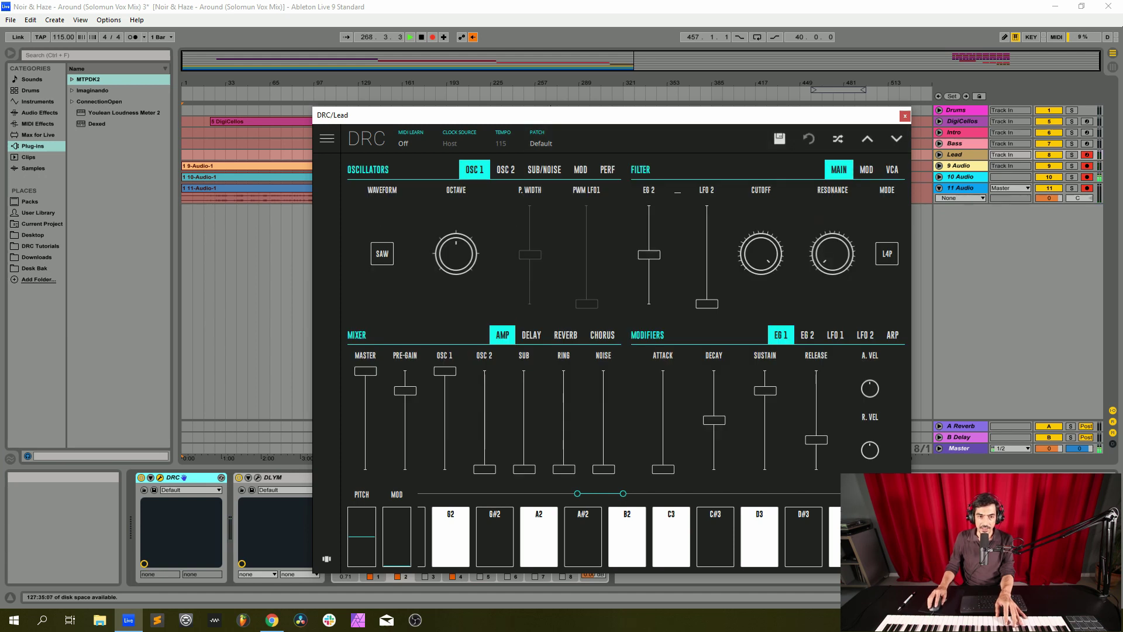
# Set oscillator 1 to the SQR waveform with a pulse width of about 0.73, and the mixer's pre-gain to about 0.75
pyautogui.click(382, 253)
pyautogui.click(382, 241)
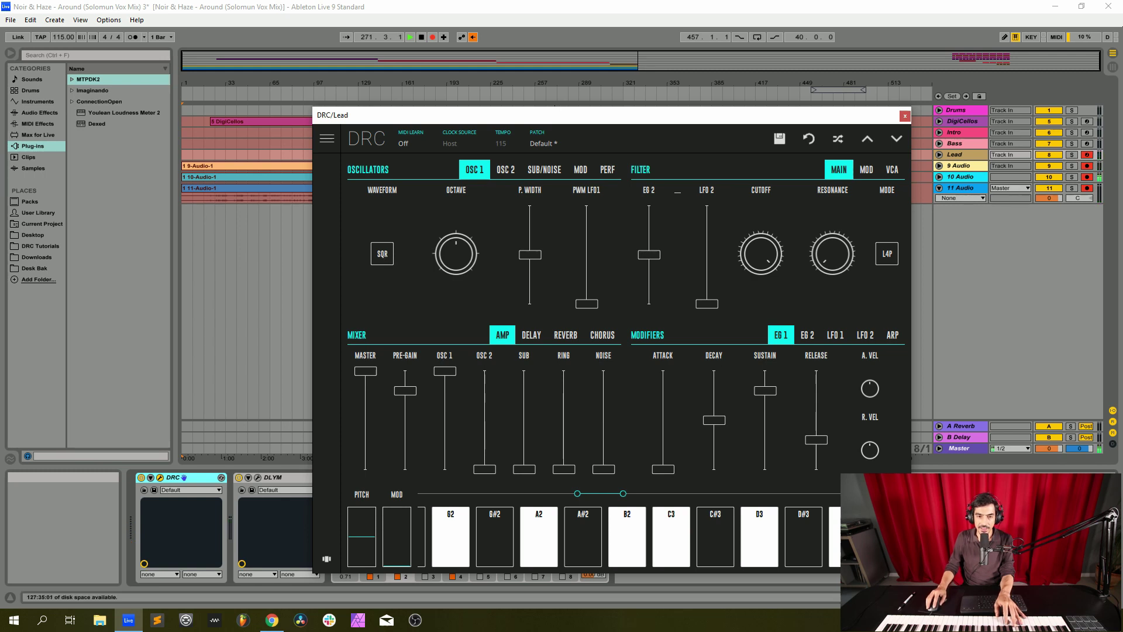
pyautogui.moveTo(530, 254); pyautogui.dragTo(530, 231)
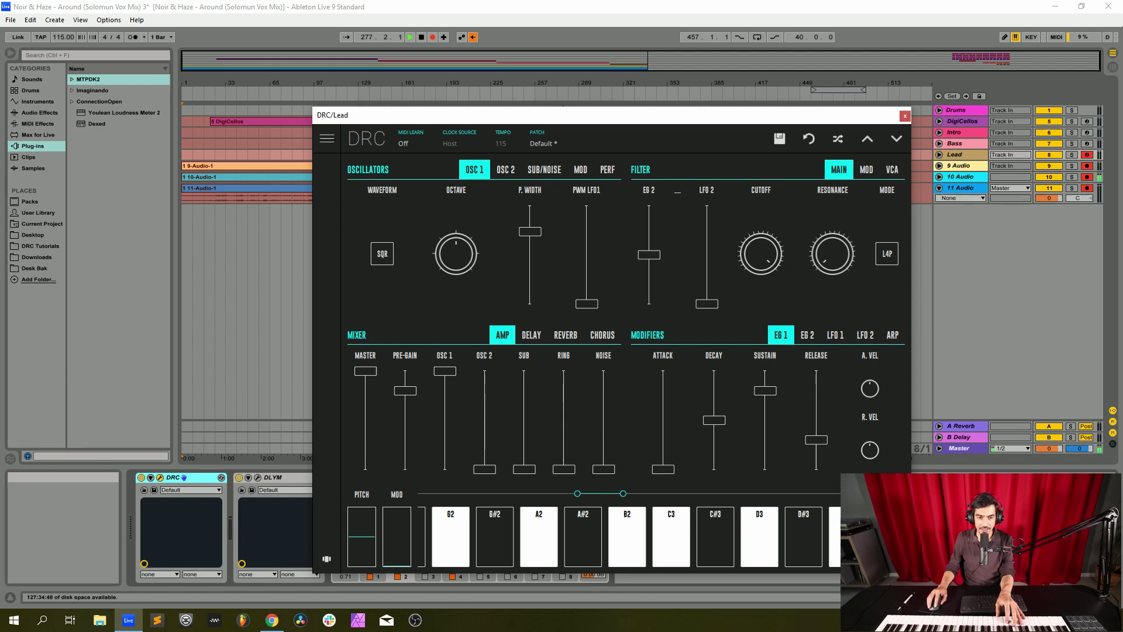
pyautogui.moveTo(405, 390); pyautogui.dragTo(405, 395)
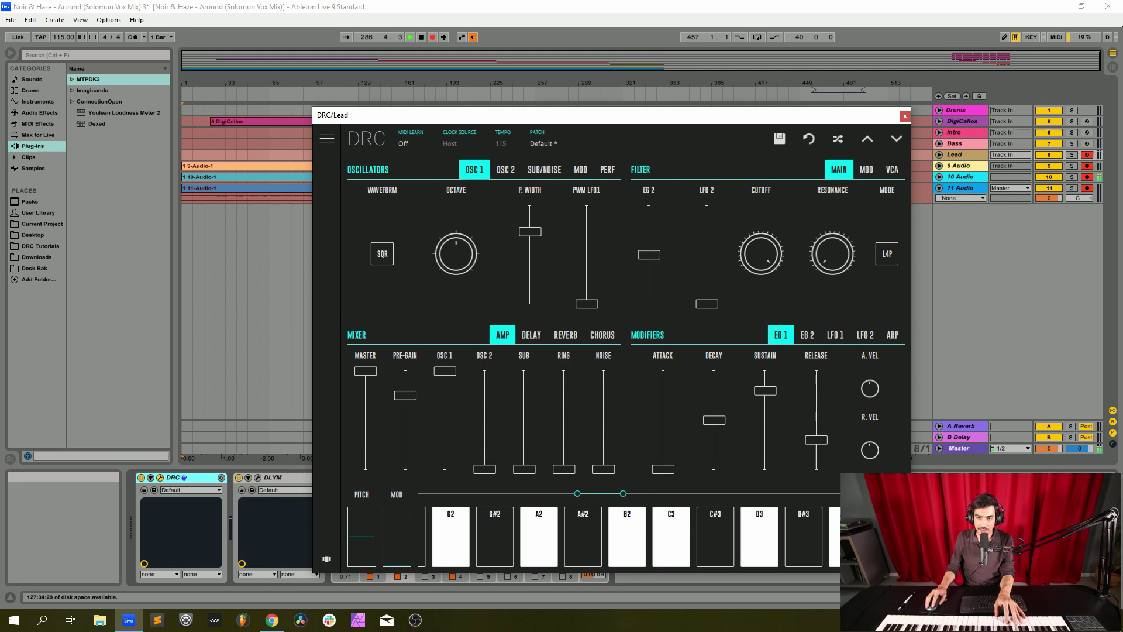
# Switch the filter mode to L2P and raise the resonance to about 0.33
pyautogui.click(887, 254)
pyautogui.click(886, 234)
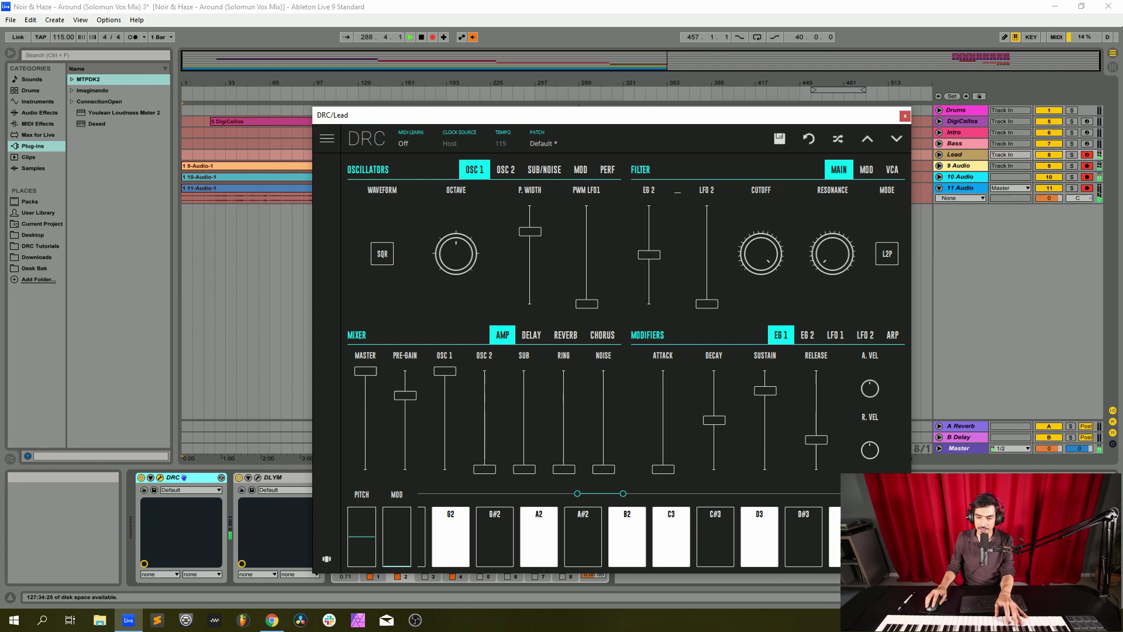
pyautogui.moveTo(832, 253); pyautogui.dragTo(832, 240)
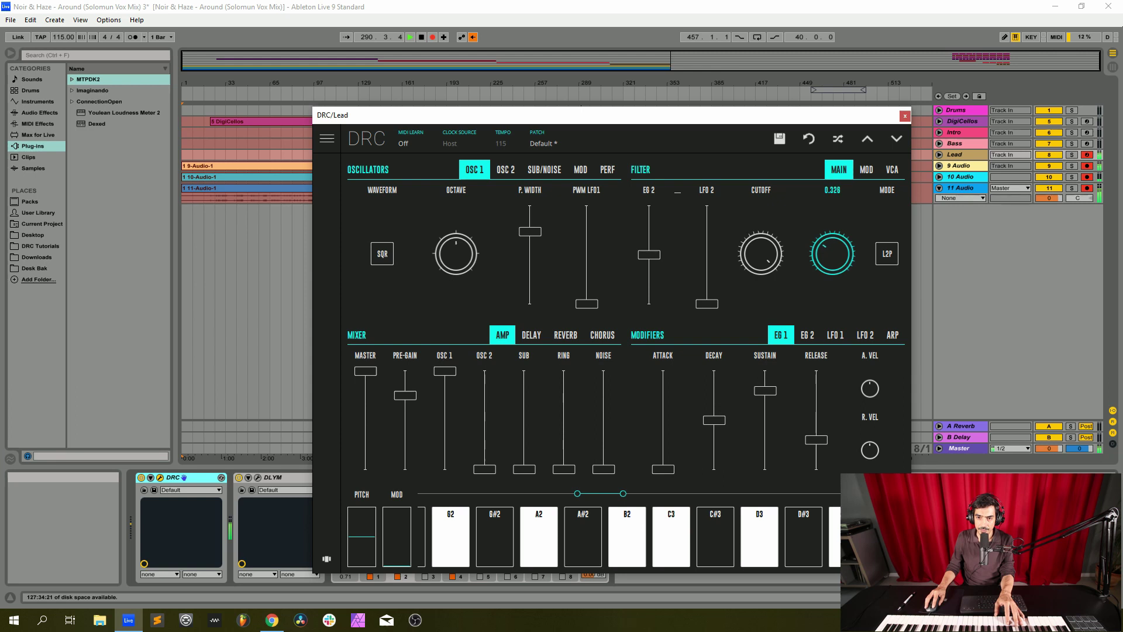
pyautogui.moveTo(832, 260); pyautogui.dragTo(832, 260)
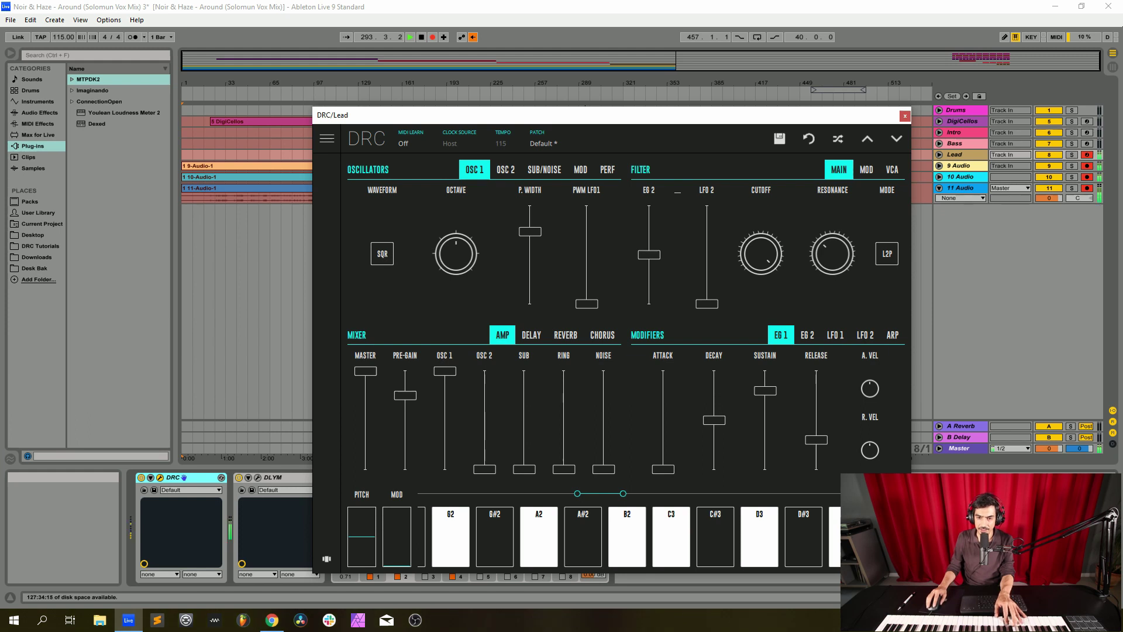
# Set EG 1's decay to about 0.38, sustain 0.43 and release 0.17, and EG 2's decay to about 0.32 and sustain 0
pyautogui.moveTo(714, 420); pyautogui.dragTo(714, 432)
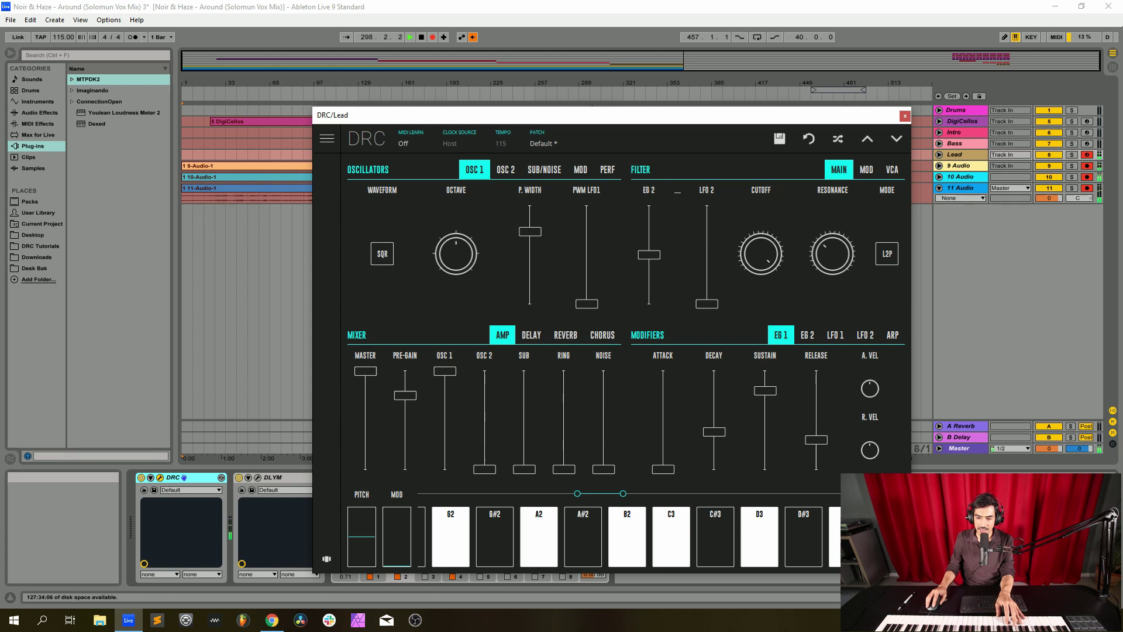
pyautogui.moveTo(766, 390); pyautogui.dragTo(765, 429)
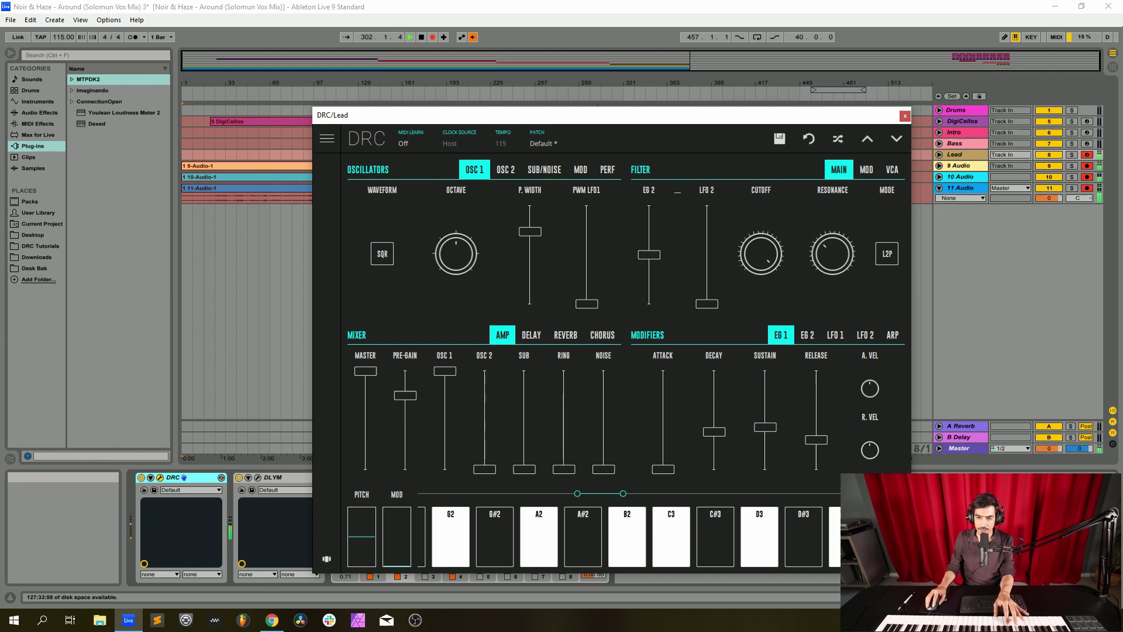
pyautogui.moveTo(816, 439); pyautogui.dragTo(817, 452)
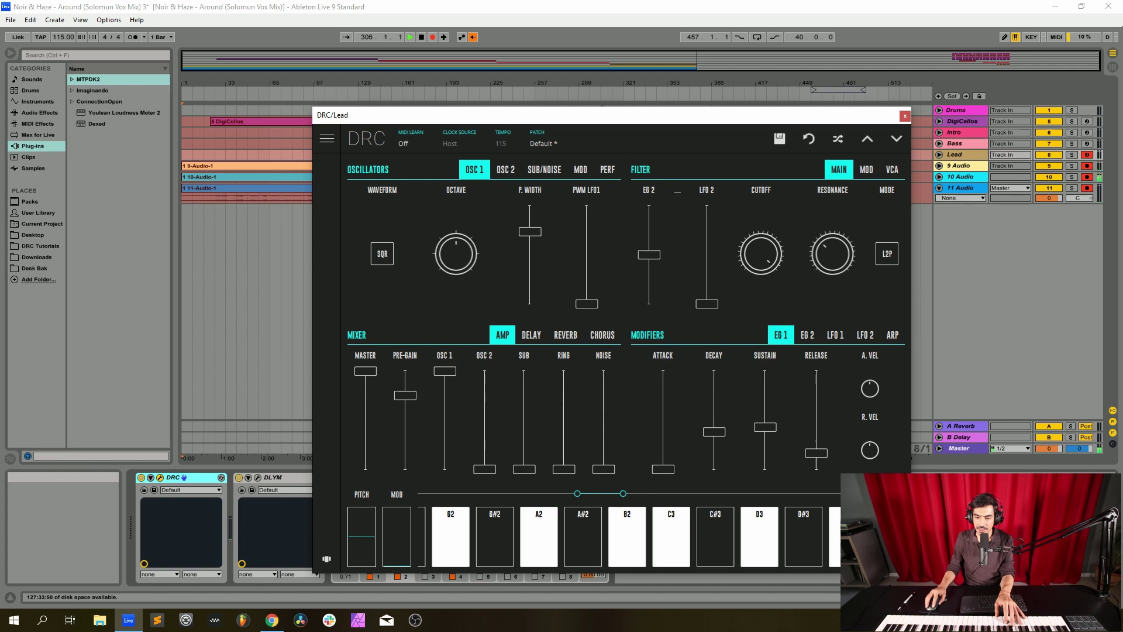
pyautogui.click(806, 335)
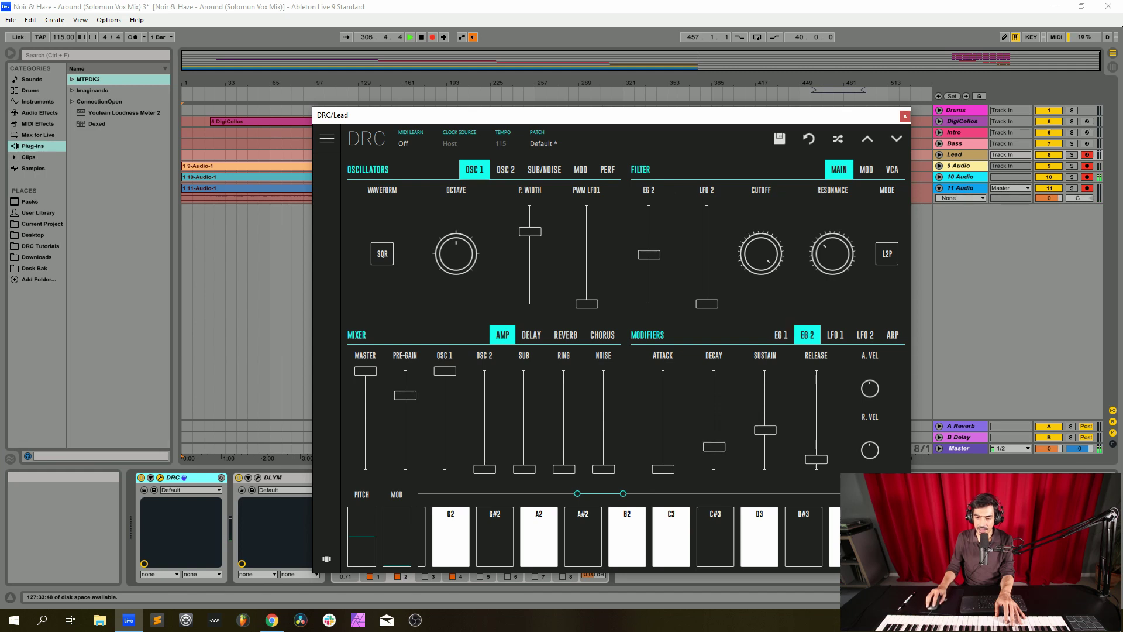
pyautogui.moveTo(714, 446); pyautogui.dragTo(766, 469)
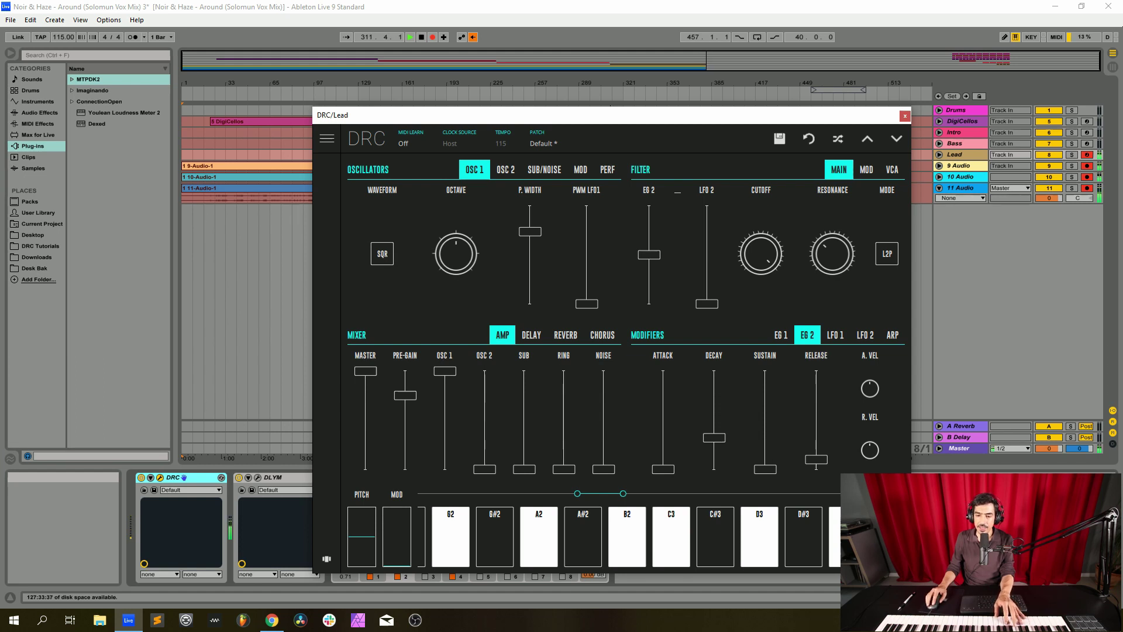
# Set the VCA's keyboard amount to its minimum and its velocity amount to just above minimum, and close the Lead synth
pyautogui.click(891, 169)
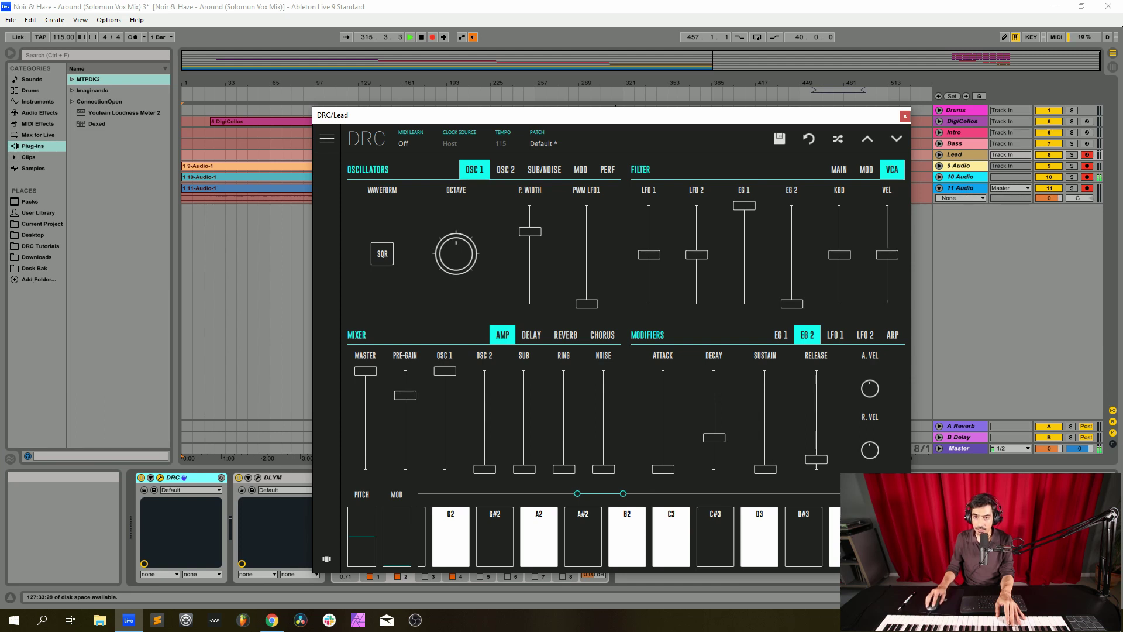
pyautogui.moveTo(840, 254); pyautogui.dragTo(840, 304)
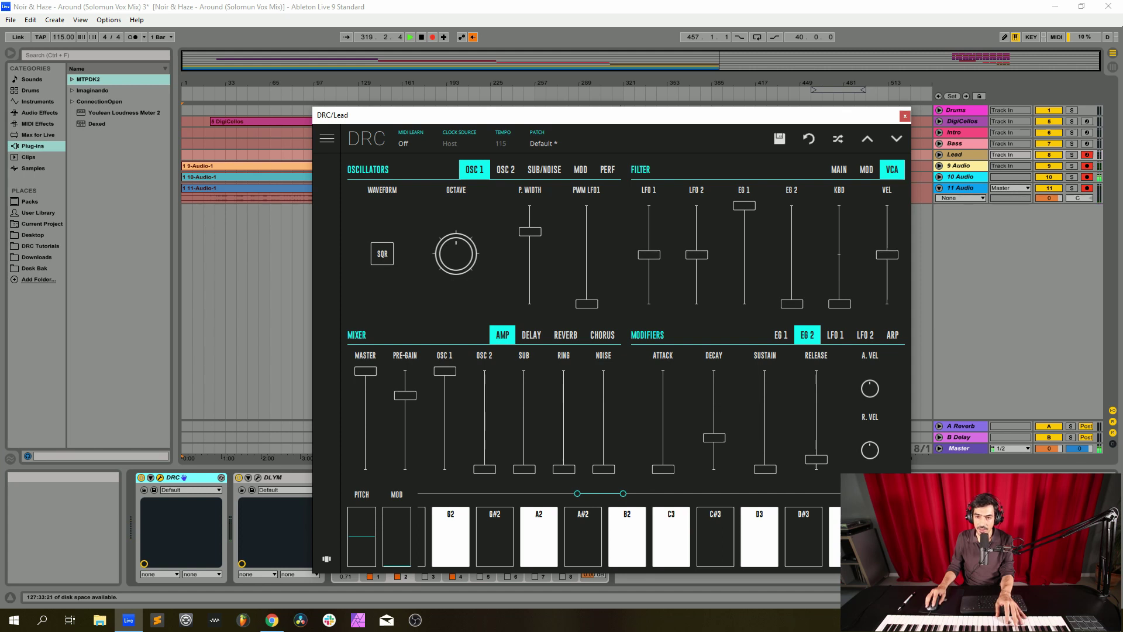
pyautogui.moveTo(887, 255); pyautogui.dragTo(888, 290)
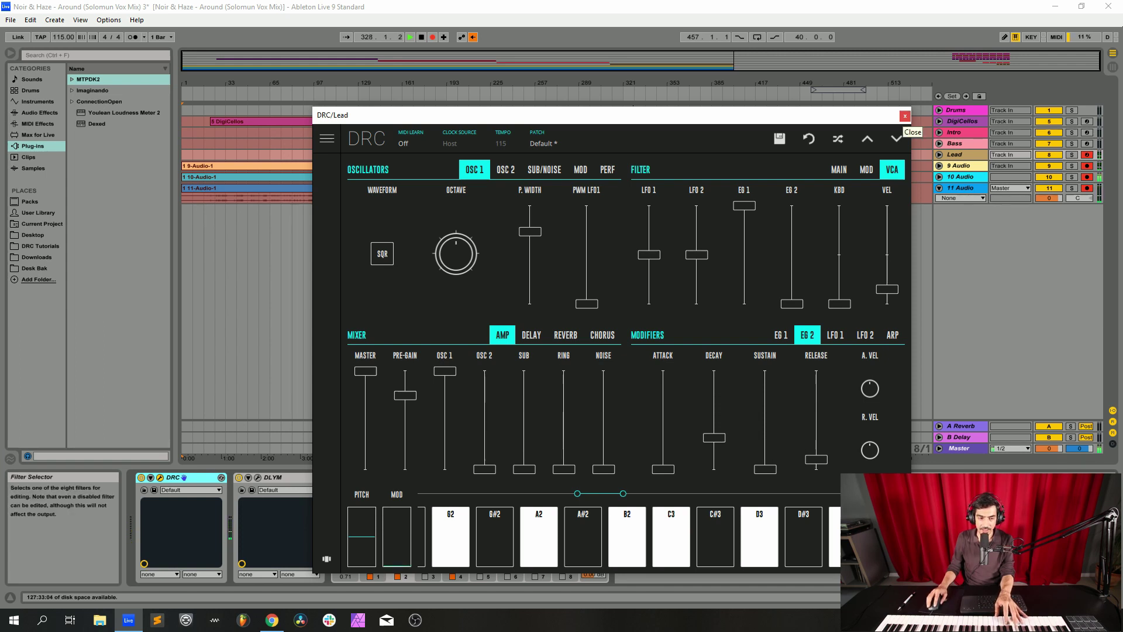
pyautogui.click(905, 116)
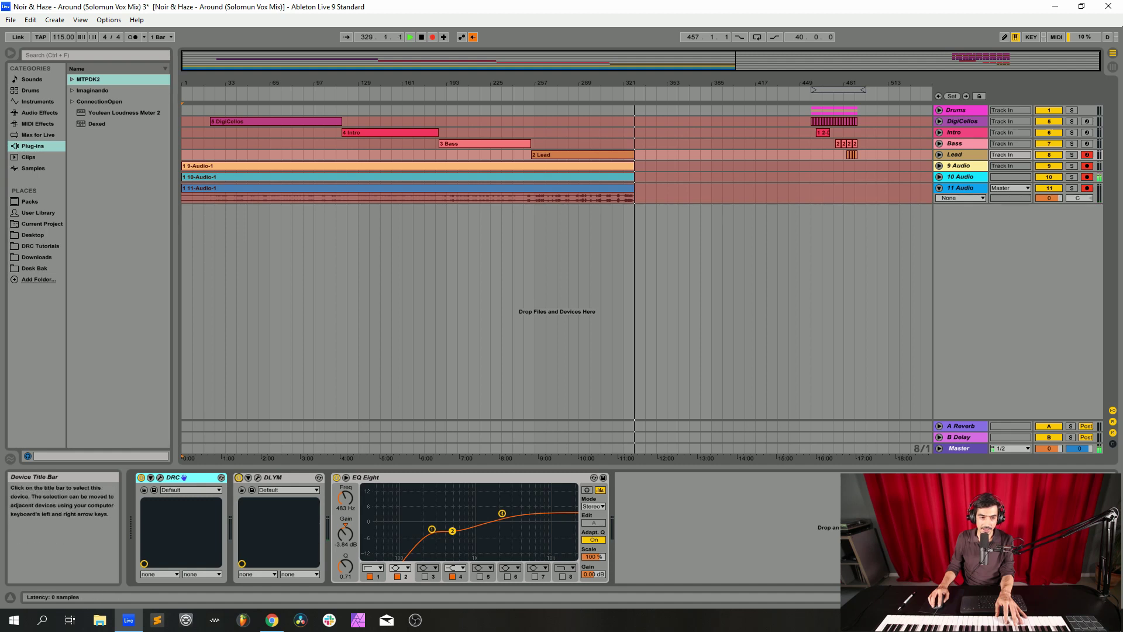
# Audition the Lead sound with the DLYM and EQ Eight effects switched off and back on, and view DLYM's settings
pyautogui.click(238, 478)
pyautogui.click(257, 477)
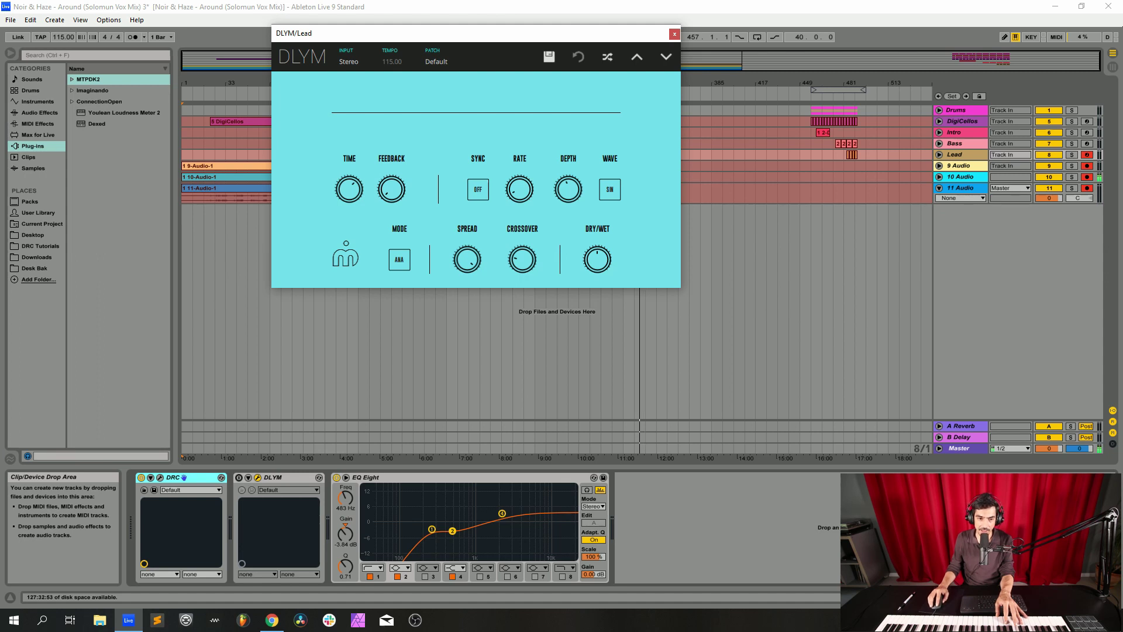
pyautogui.click(238, 477)
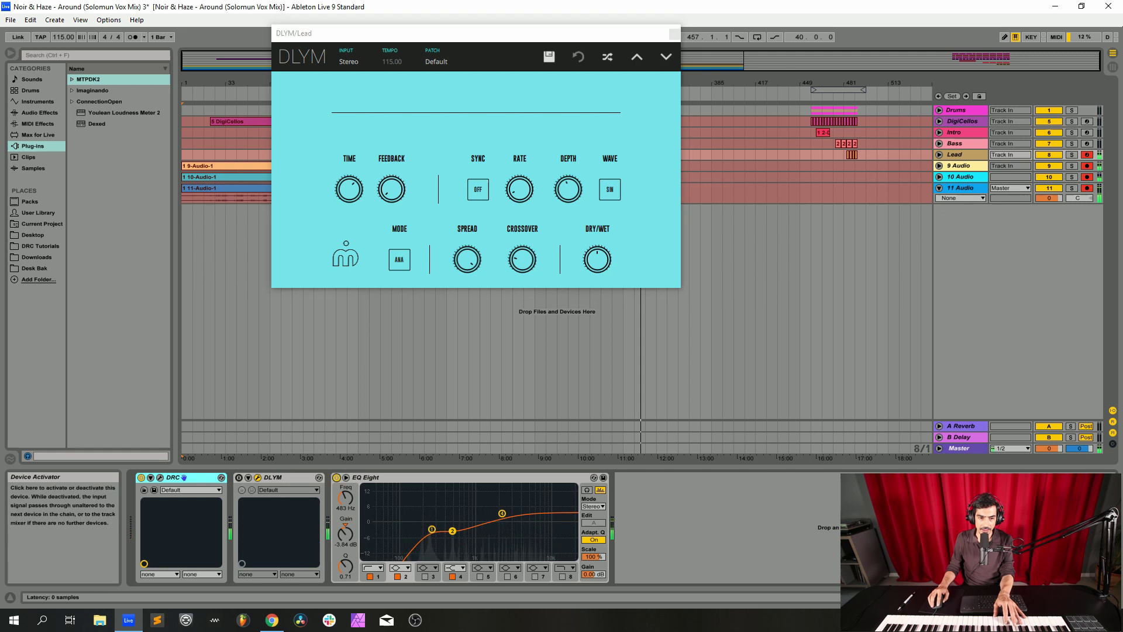
pyautogui.click(336, 477)
pyautogui.click(239, 477)
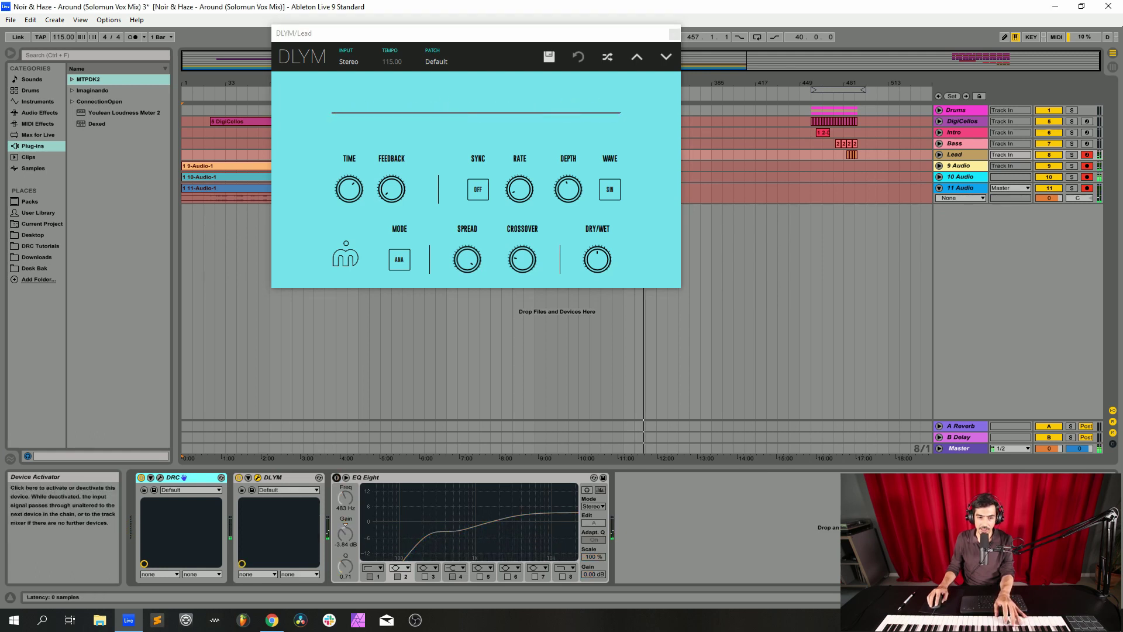
pyautogui.click(337, 477)
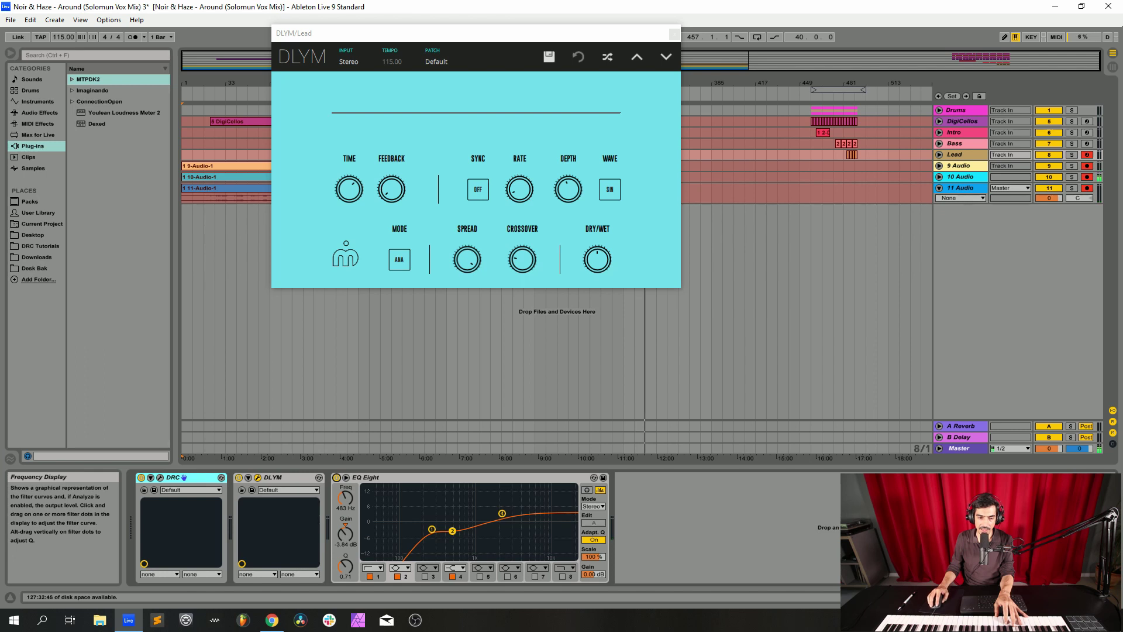
pyautogui.press('space')
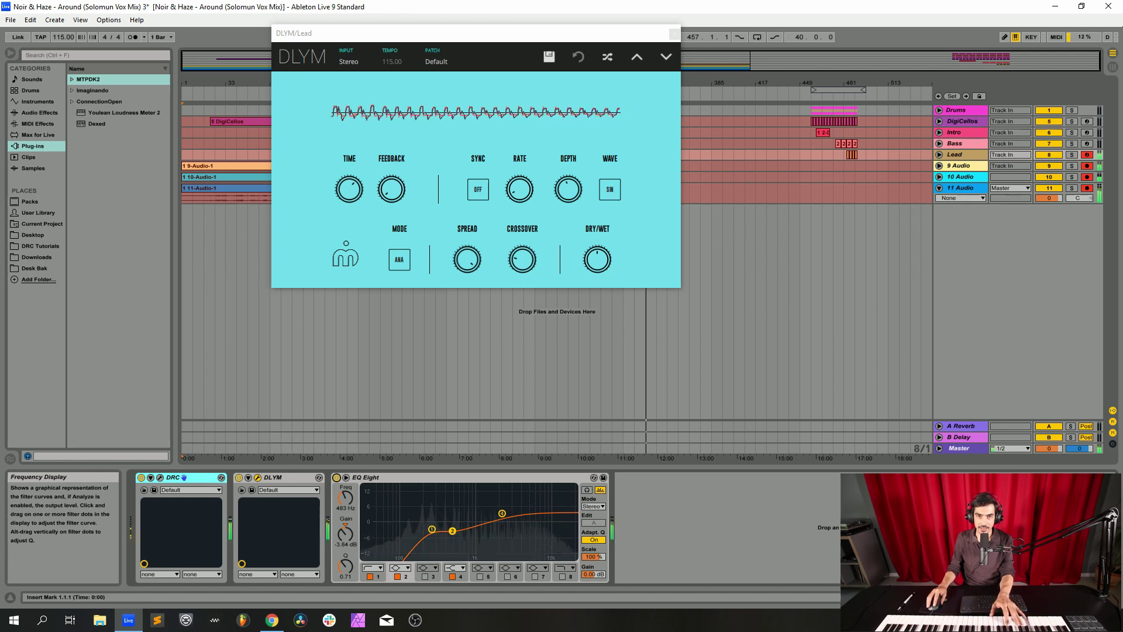
pyautogui.click(674, 33)
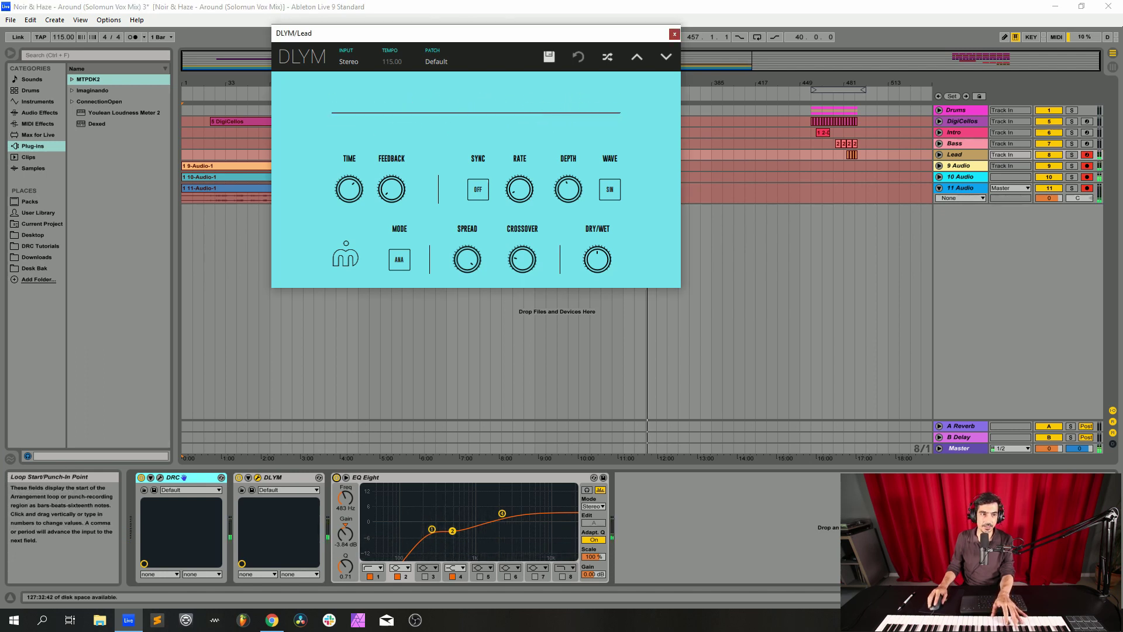
# Add the Lead track from the saved Noir & Haze project in DRC Tutorials to the set and arm it instead of the original
pyautogui.click(39, 246)
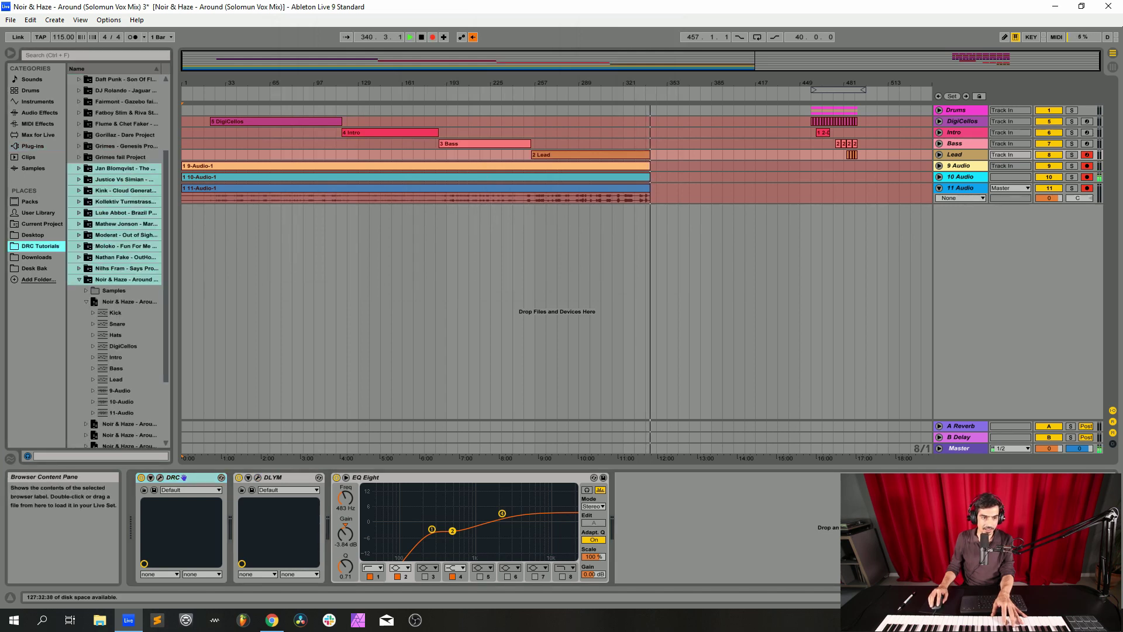
pyautogui.moveTo(116, 379); pyautogui.dragTo(275, 160)
pyautogui.click(1087, 168)
pyautogui.click(1086, 156)
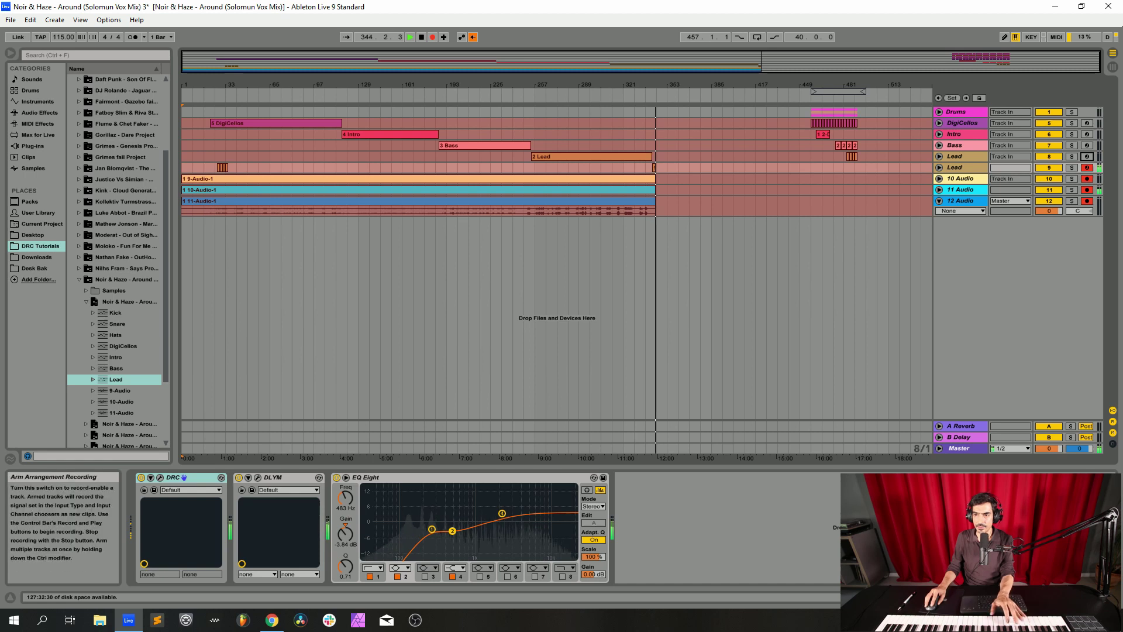
# Arm the original Lead track again instead of the imported Lead copy, and select the copy
pyautogui.click(1086, 167)
pyautogui.click(1087, 157)
pyautogui.click(960, 167)
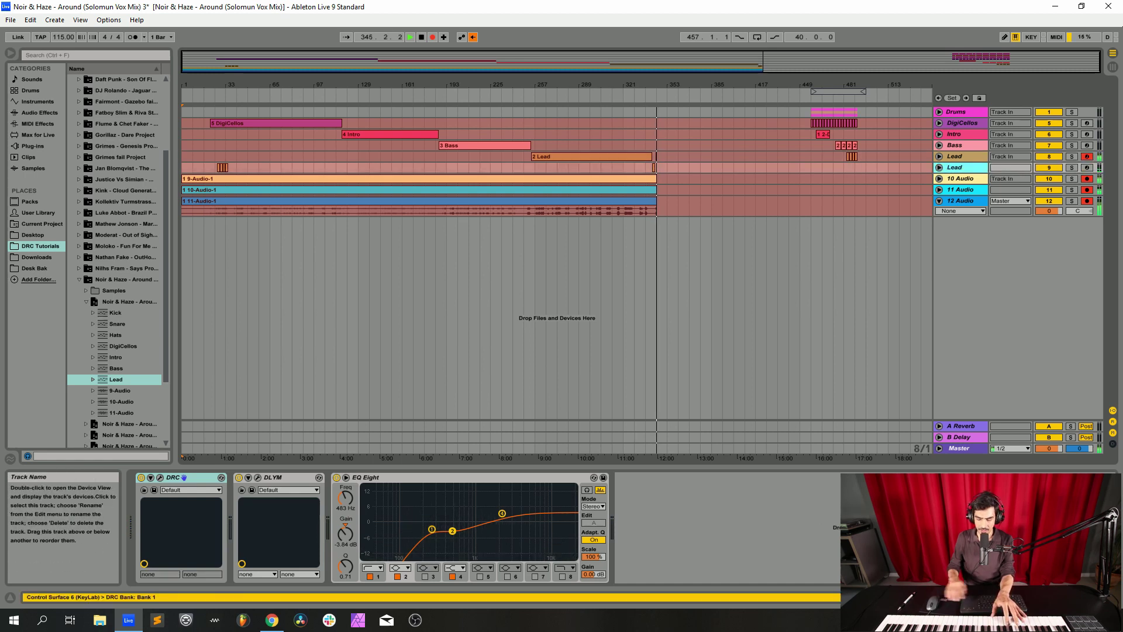
# Replace the imported Lead copy with the Lead track from Noir & Haze - Around (Solomun Vox Mix).als and arm the new one
pyautogui.press('Delete')
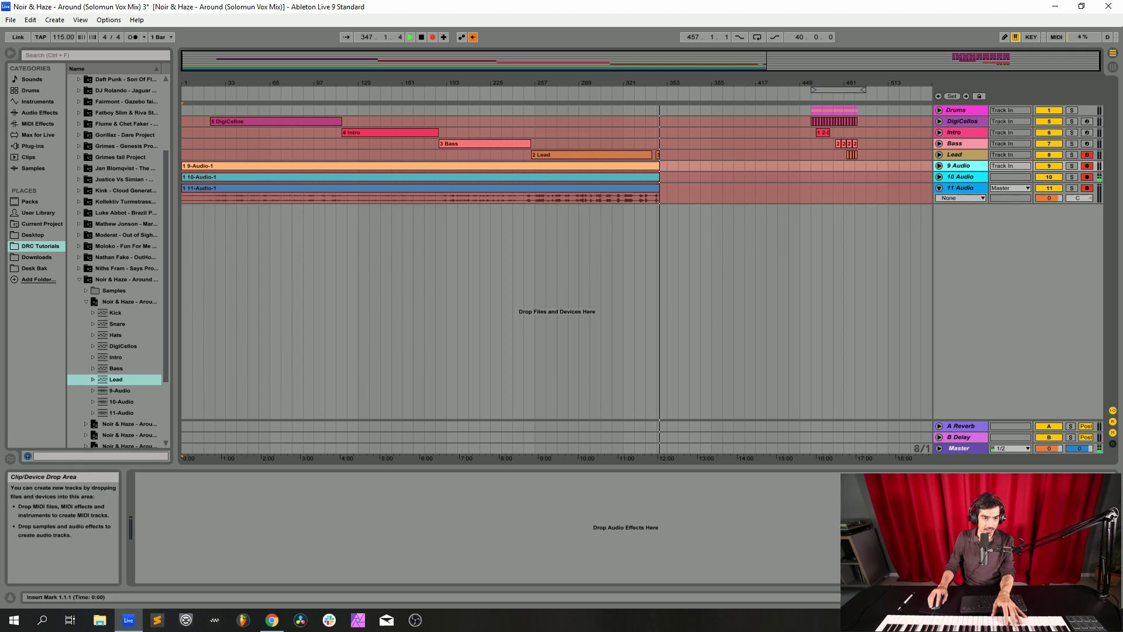
pyautogui.moveTo(174, 281); pyautogui.dragTo(214, 315)
pyautogui.moveTo(224, 257); pyautogui.dragTo(271, 257)
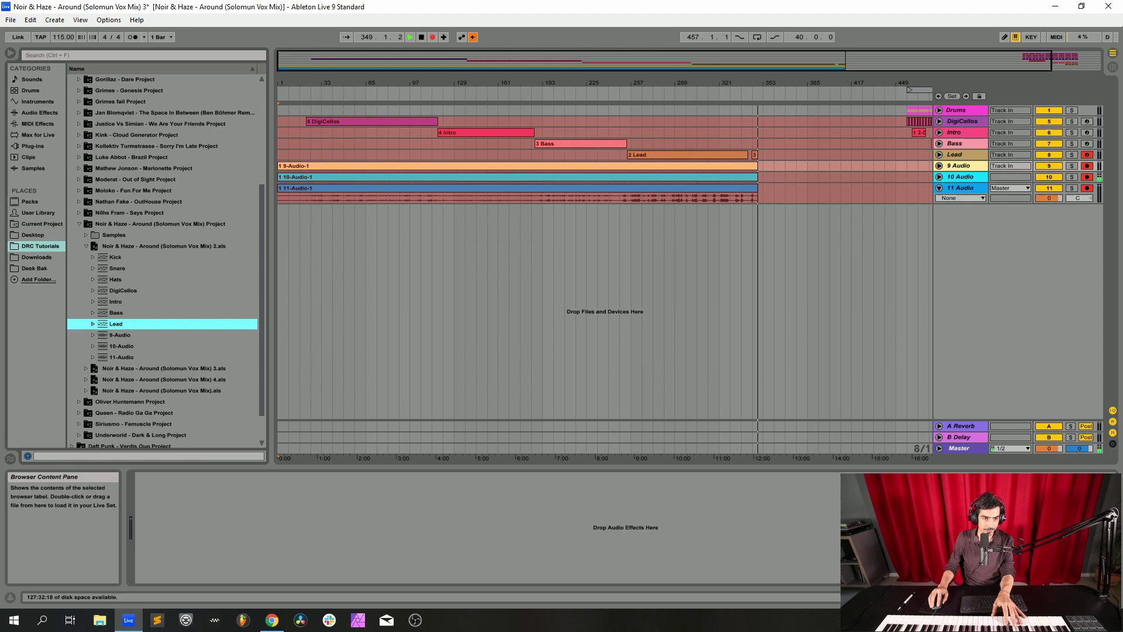
pyautogui.click(86, 390)
pyautogui.click(116, 430)
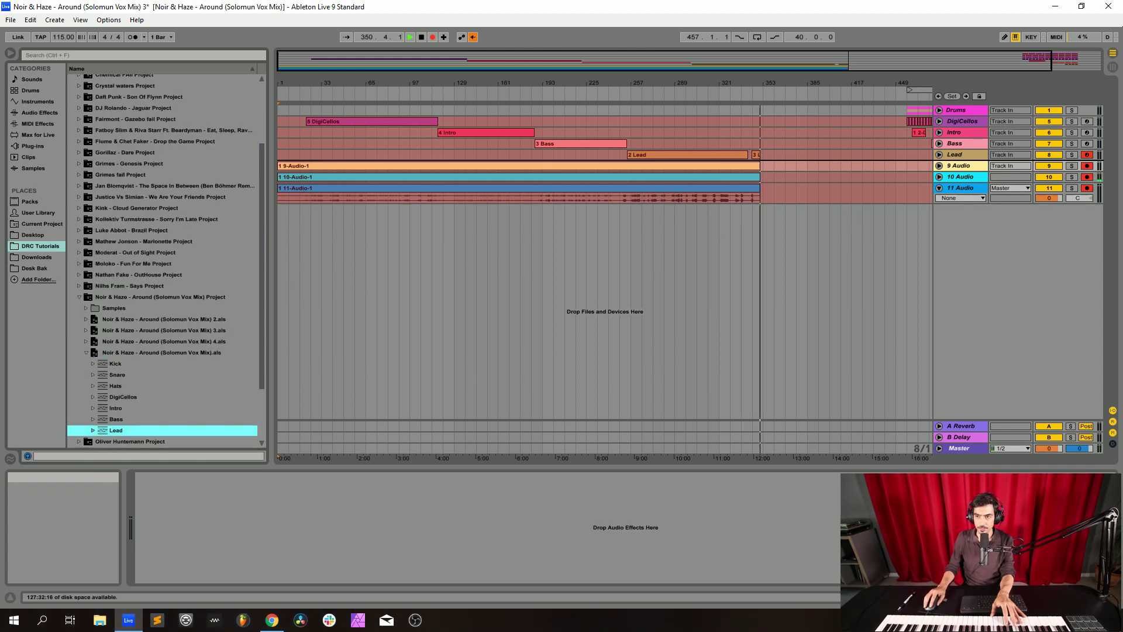
pyautogui.moveTo(116, 431); pyautogui.dragTo(959, 160)
pyautogui.click(1086, 167)
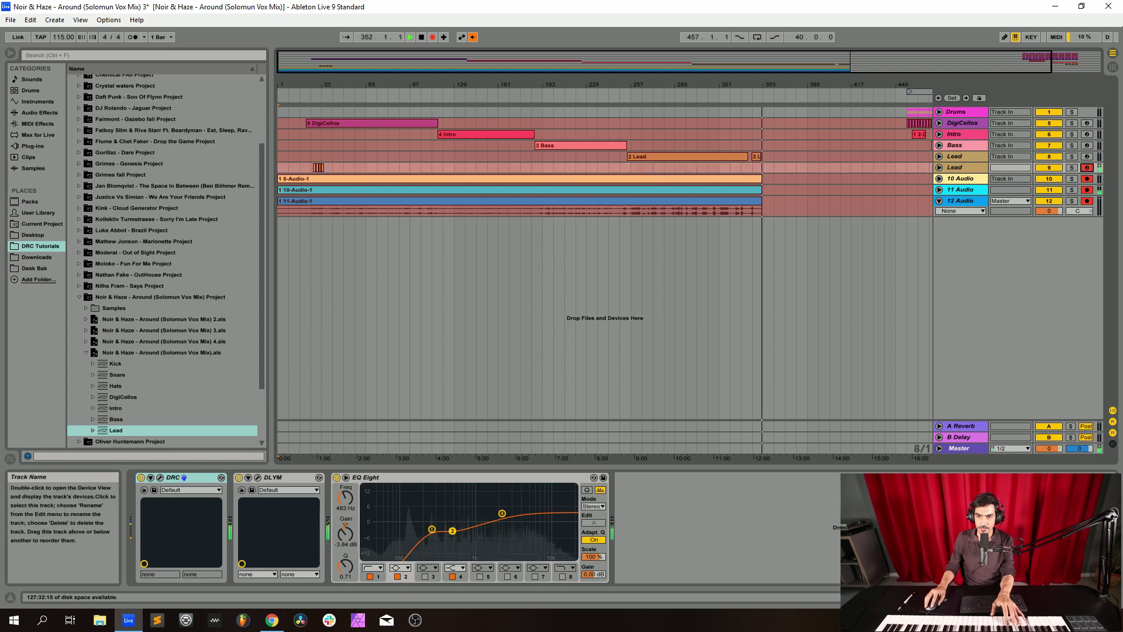
# Check the reverb settings of the imported Lead's DRC synth, and delete that track copy
pyautogui.click(960, 167)
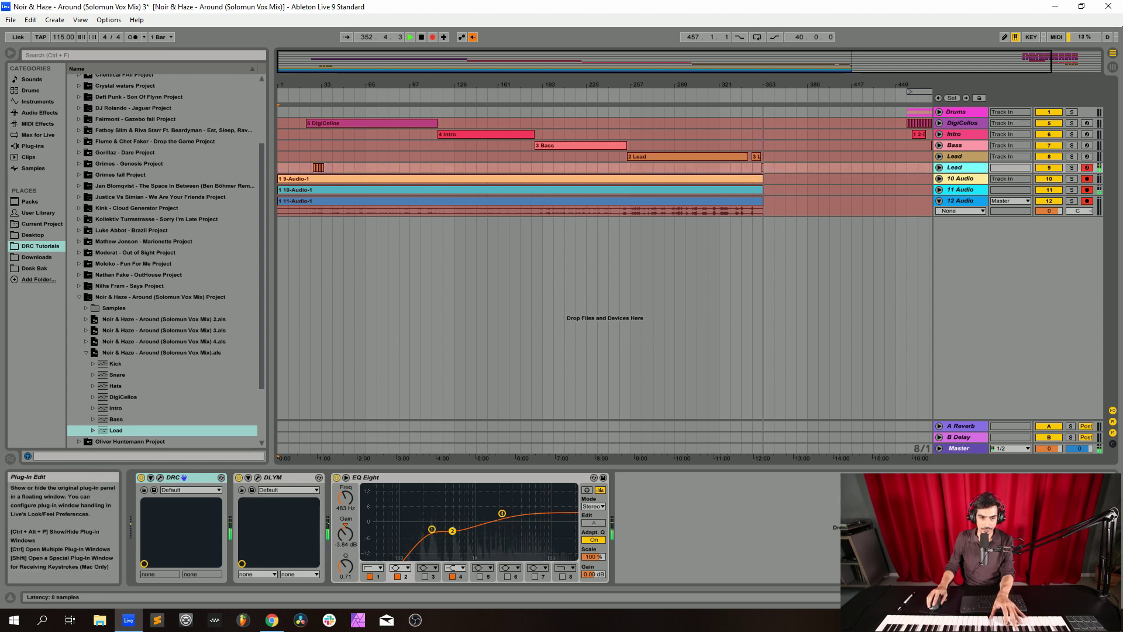
pyautogui.click(183, 477)
pyautogui.click(594, 275)
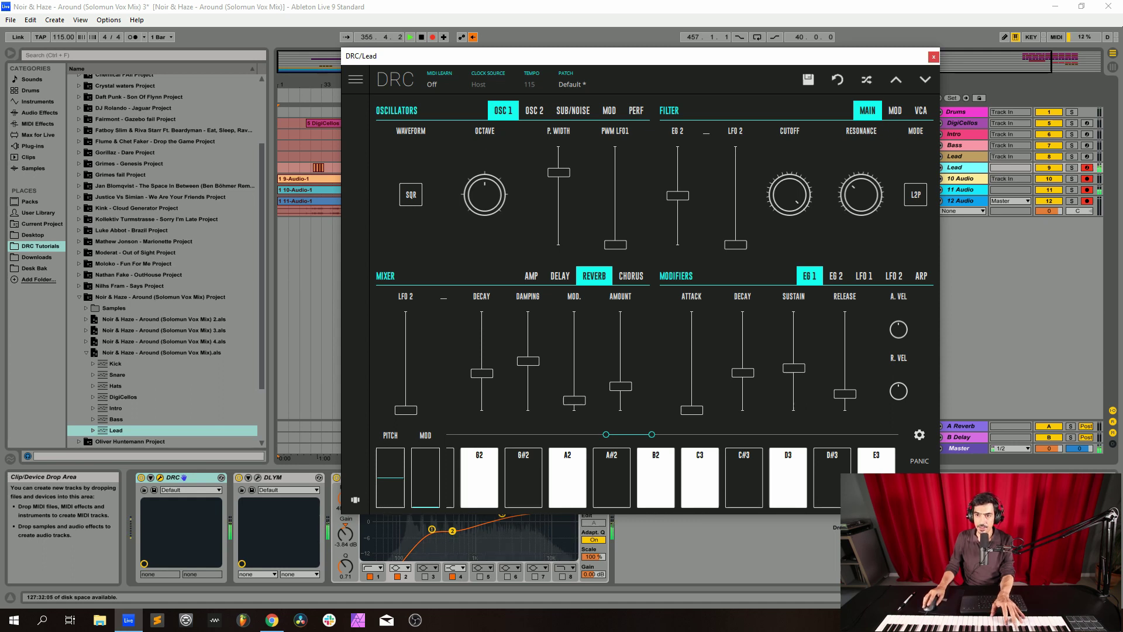
pyautogui.click(933, 56)
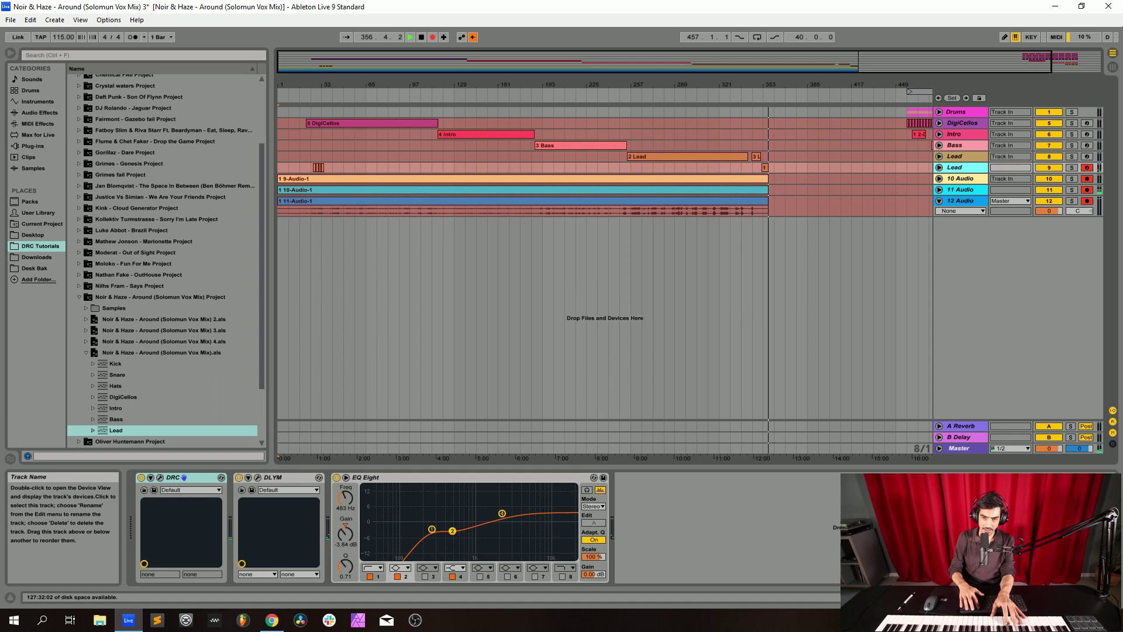
pyautogui.press('Delete')
# Arm the original Lead, raise its DRC reverb decay slightly to over a third and reverb amount to about a quarter, and close the synth
pyautogui.click(959, 155)
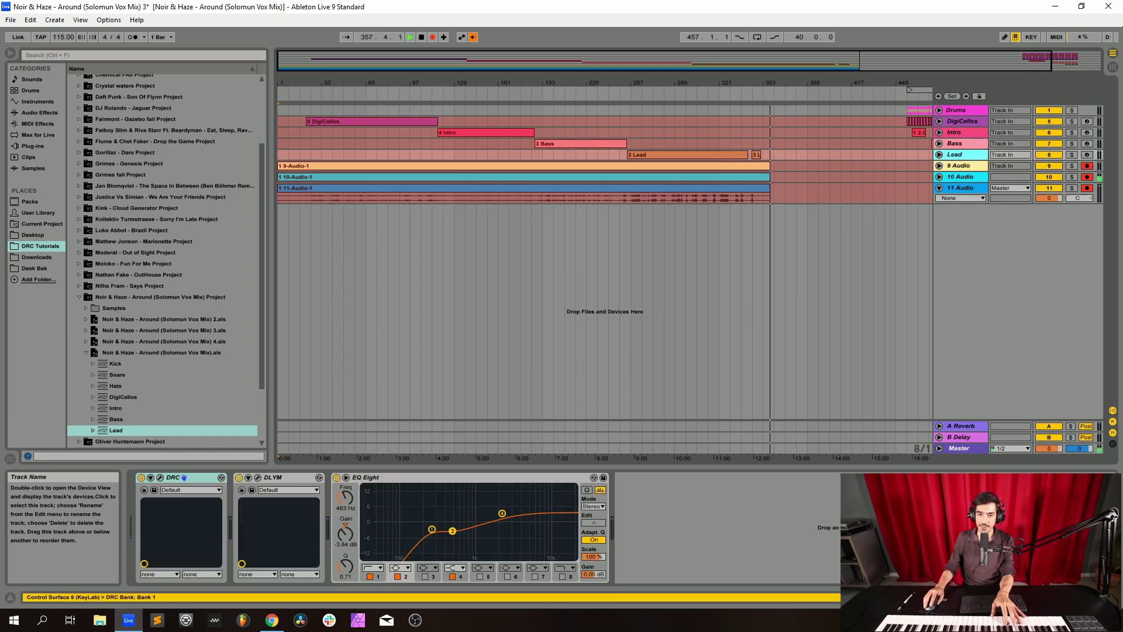
pyautogui.click(159, 477)
pyautogui.click(184, 478)
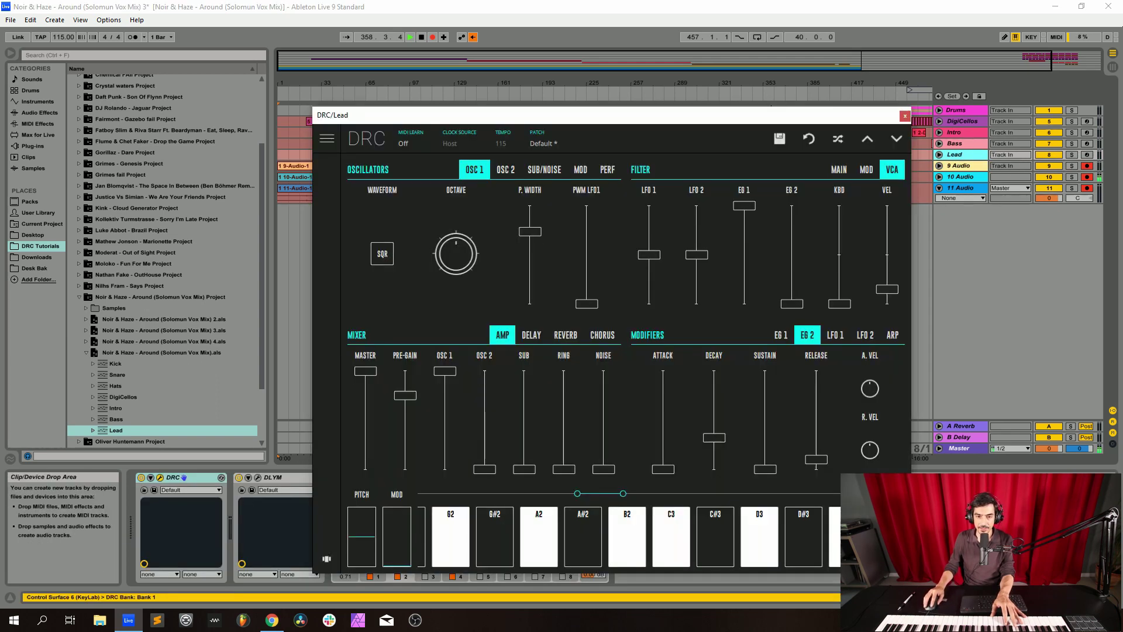
pyautogui.click(564, 335)
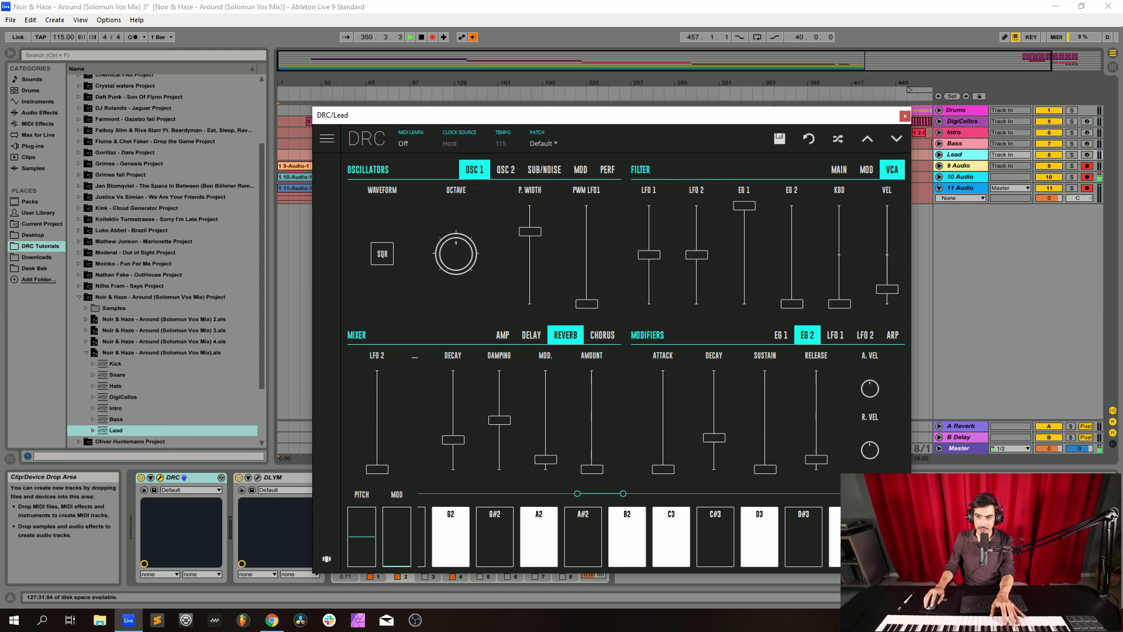
pyautogui.click(1087, 155)
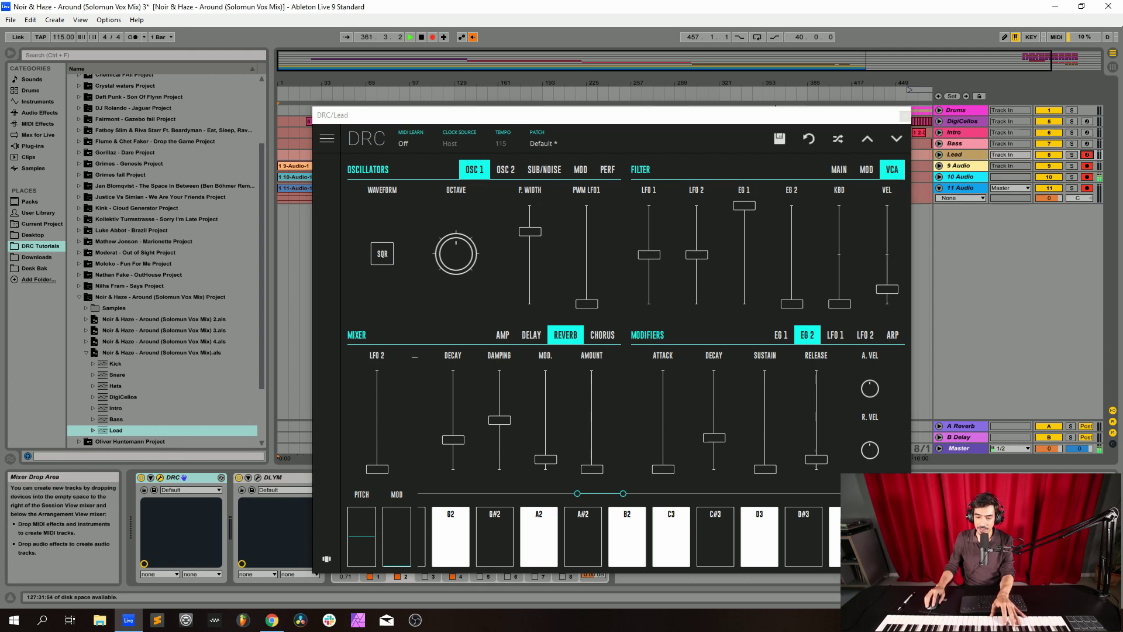
pyautogui.moveTo(453, 440); pyautogui.dragTo(452, 433)
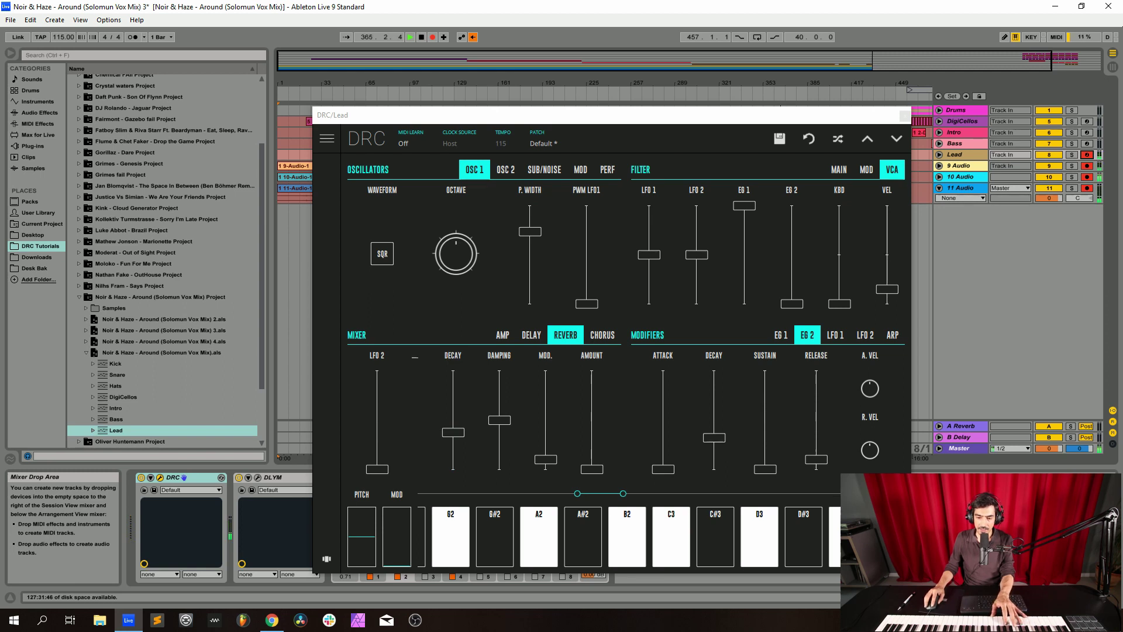
pyautogui.moveTo(592, 469); pyautogui.dragTo(592, 445)
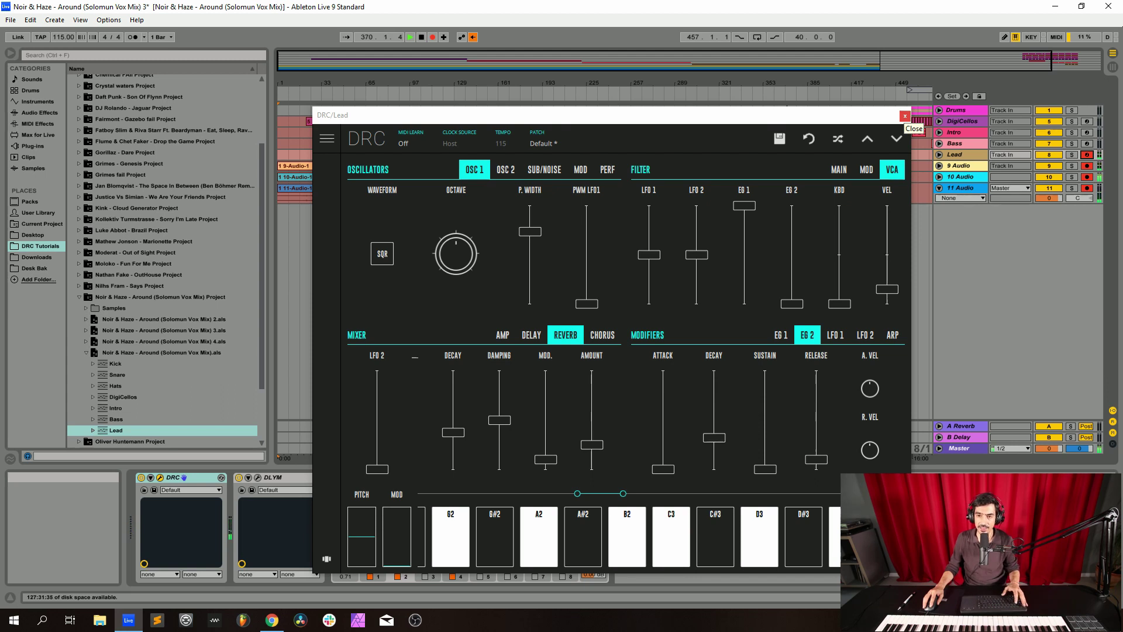
pyautogui.click(905, 116)
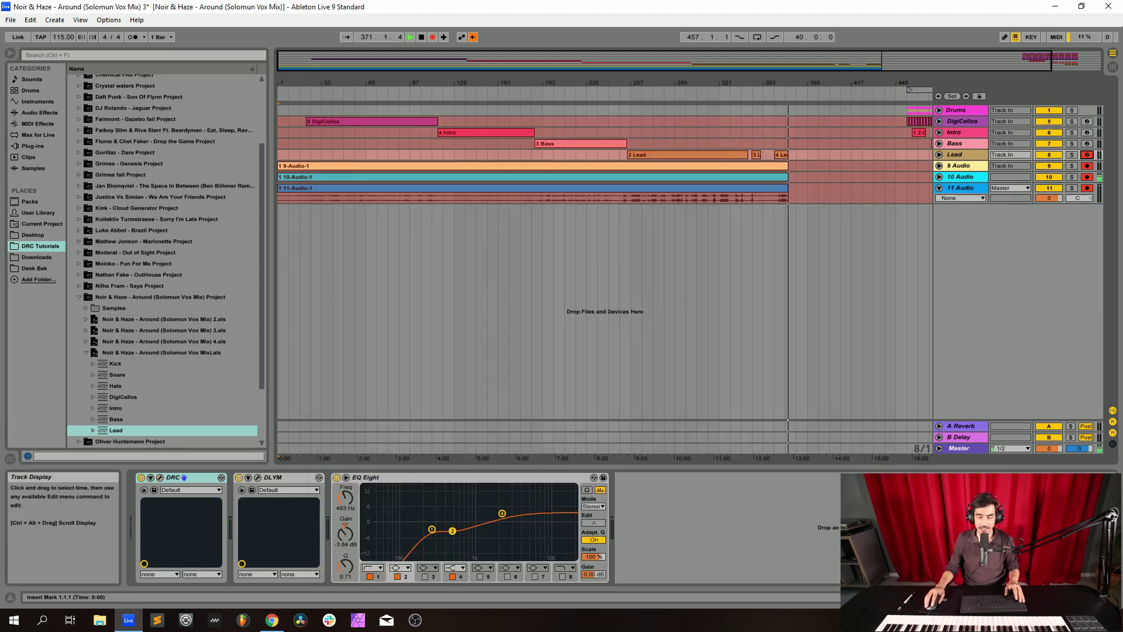
# Lower the Lead track's volume to -2.0 dB in the mixer and return to the arrangement
pyautogui.press('Tab')
pyautogui.moveTo(525, 313); pyautogui.dragTo(525, 318)
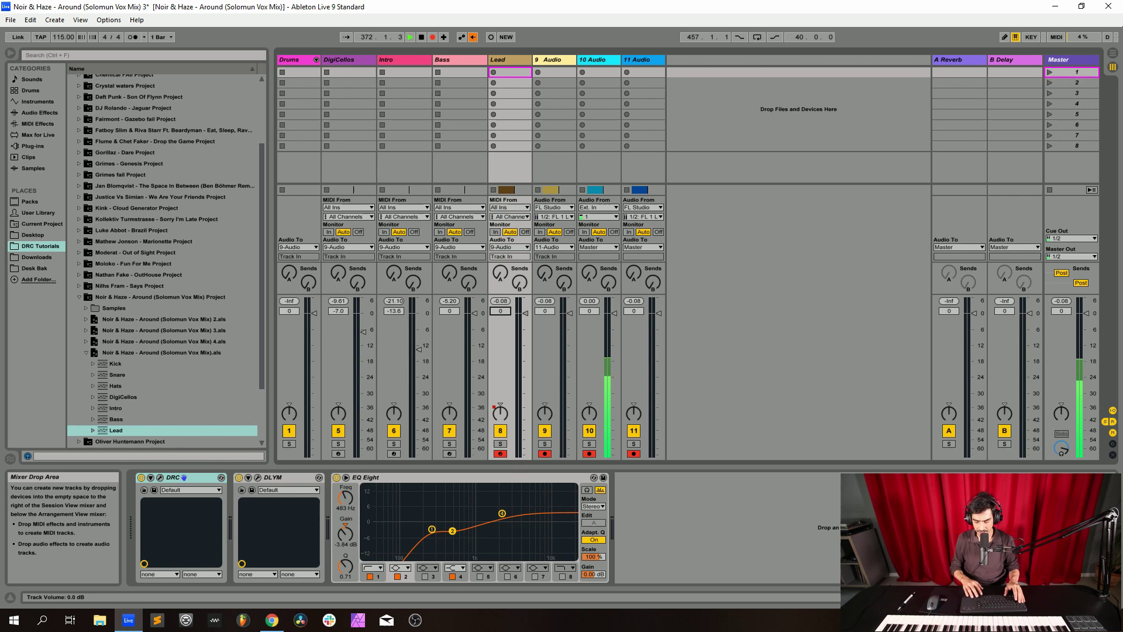
pyautogui.press('Tab')
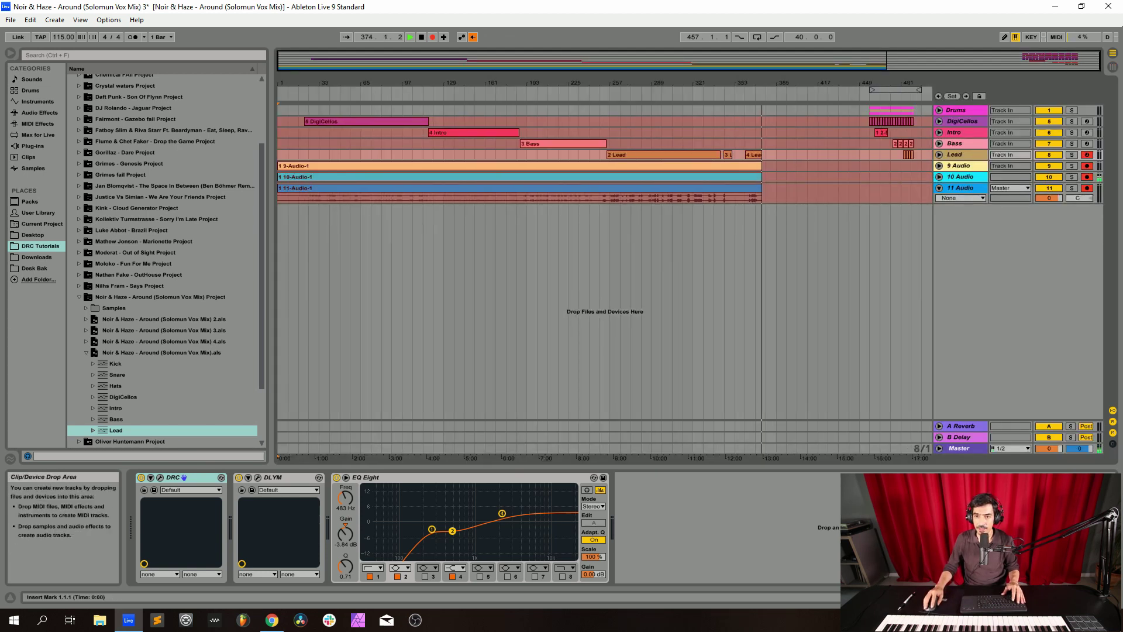
# Re-enable automation and, with recording paused, move the final multitrack section to start at about bar 385, shortly after the recorded clips
pyautogui.moveTo(921, 234); pyautogui.dragTo(869, 234)
pyautogui.click(961, 110)
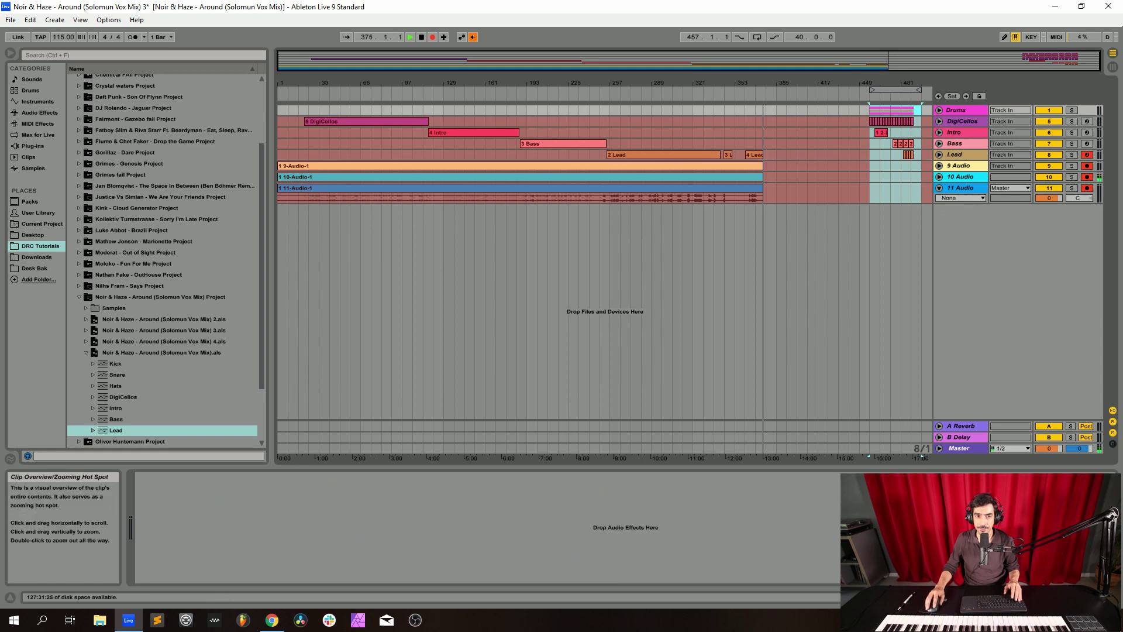
pyautogui.click(472, 36)
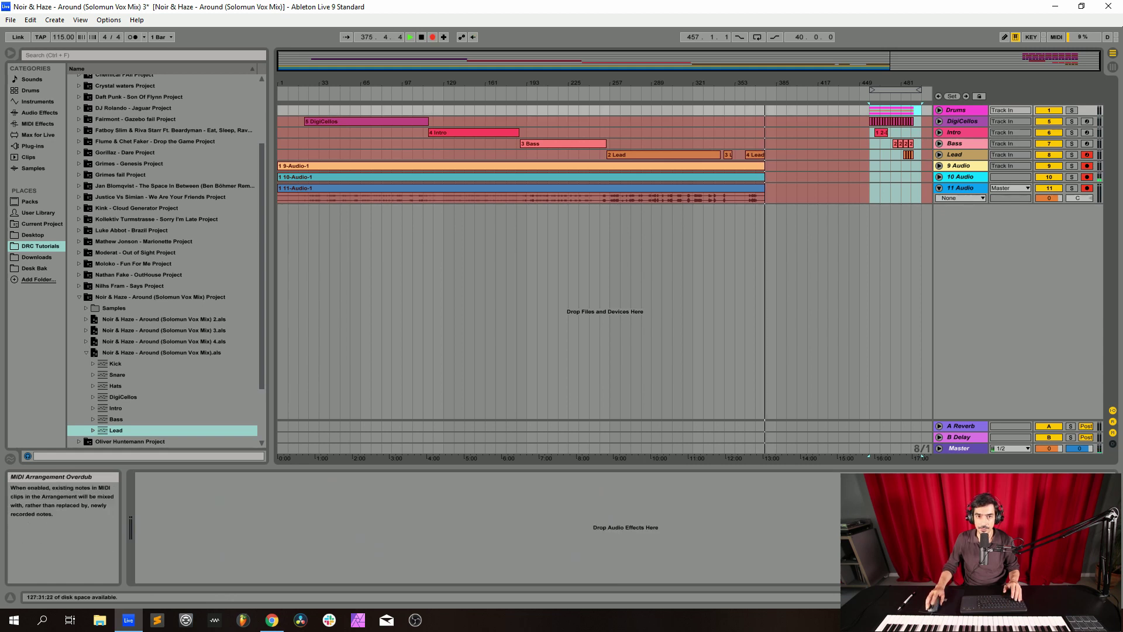
pyautogui.click(433, 37)
pyautogui.moveTo(881, 133); pyautogui.dragTo(788, 132)
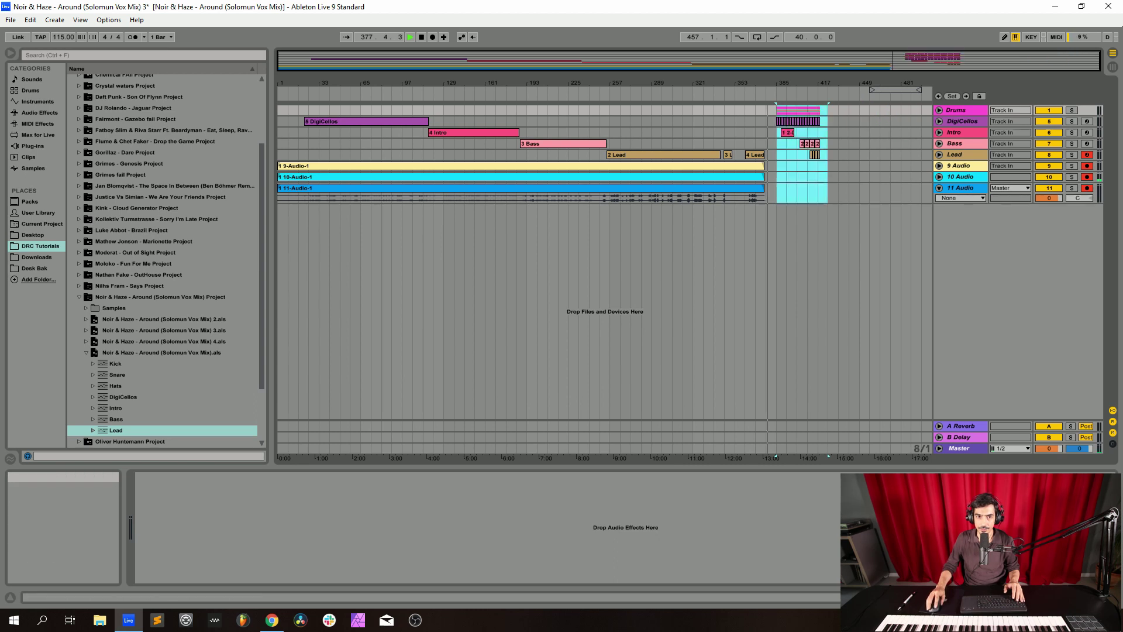
pyautogui.click(432, 37)
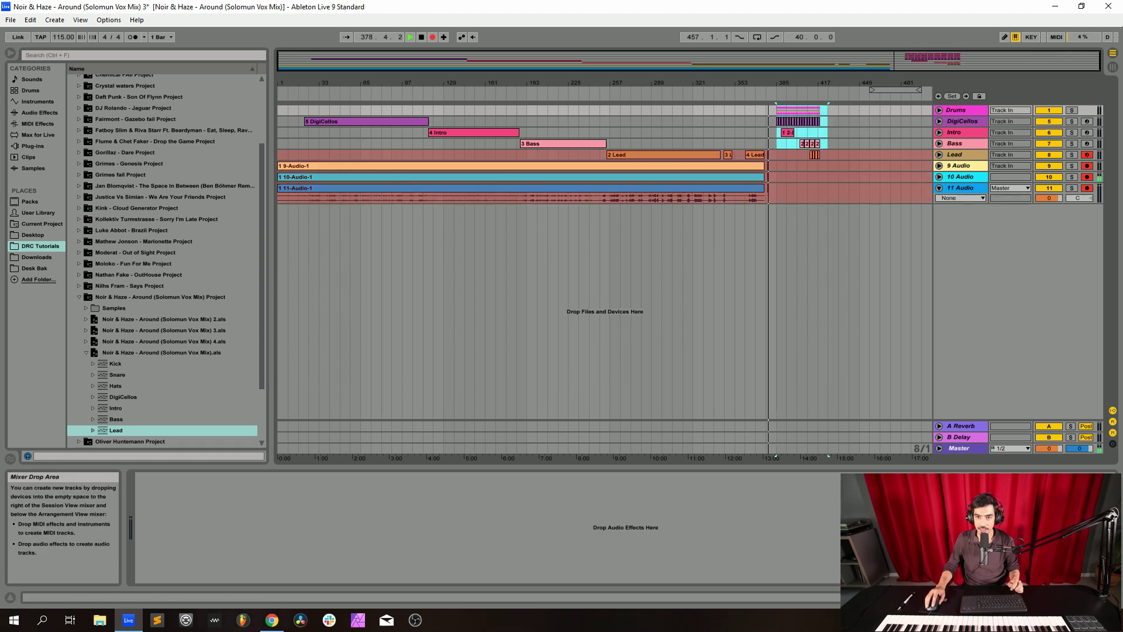
# Unfold the Lead track in the arrangement and disarm it once playback reaches its clips in the moved section
pyautogui.click(939, 154)
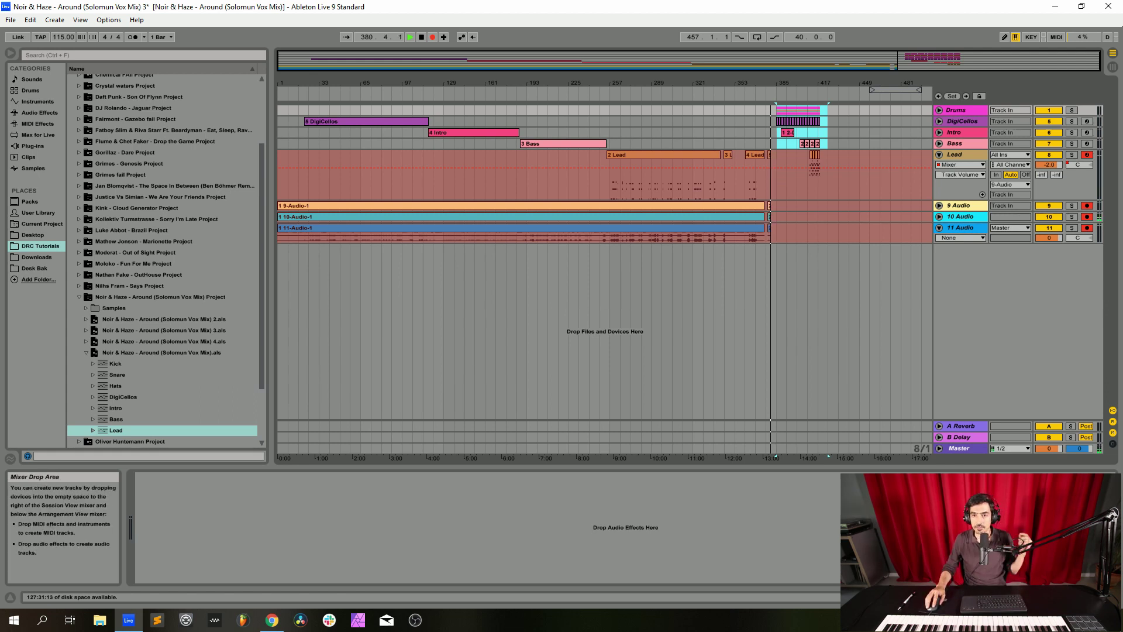
pyautogui.moveTo(836, 83); pyautogui.dragTo(723, 136)
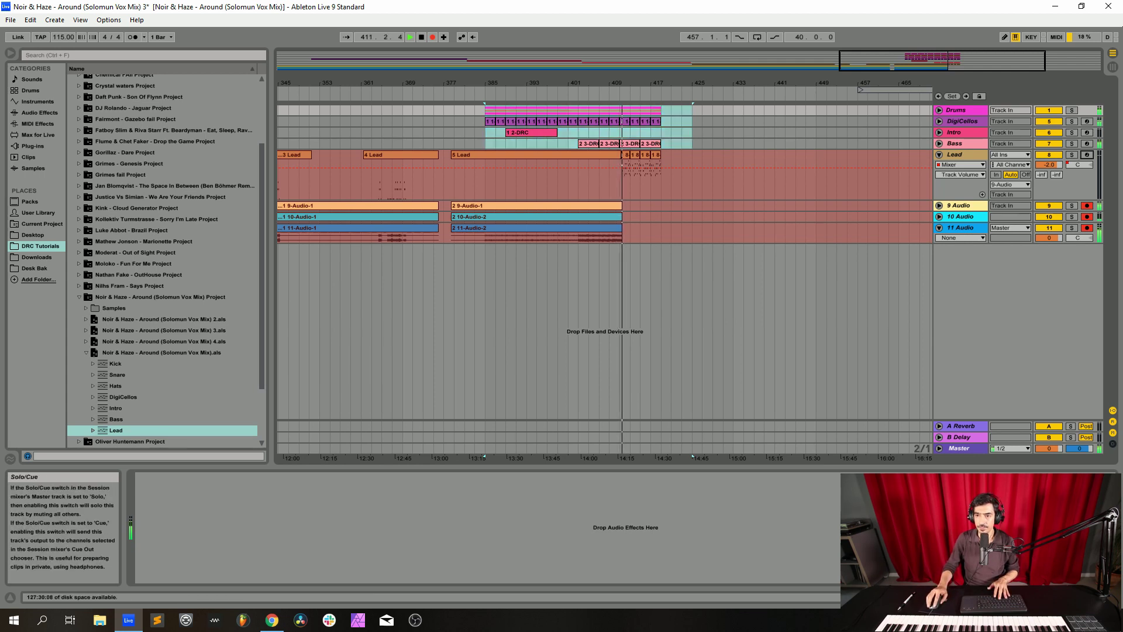
pyautogui.click(1087, 154)
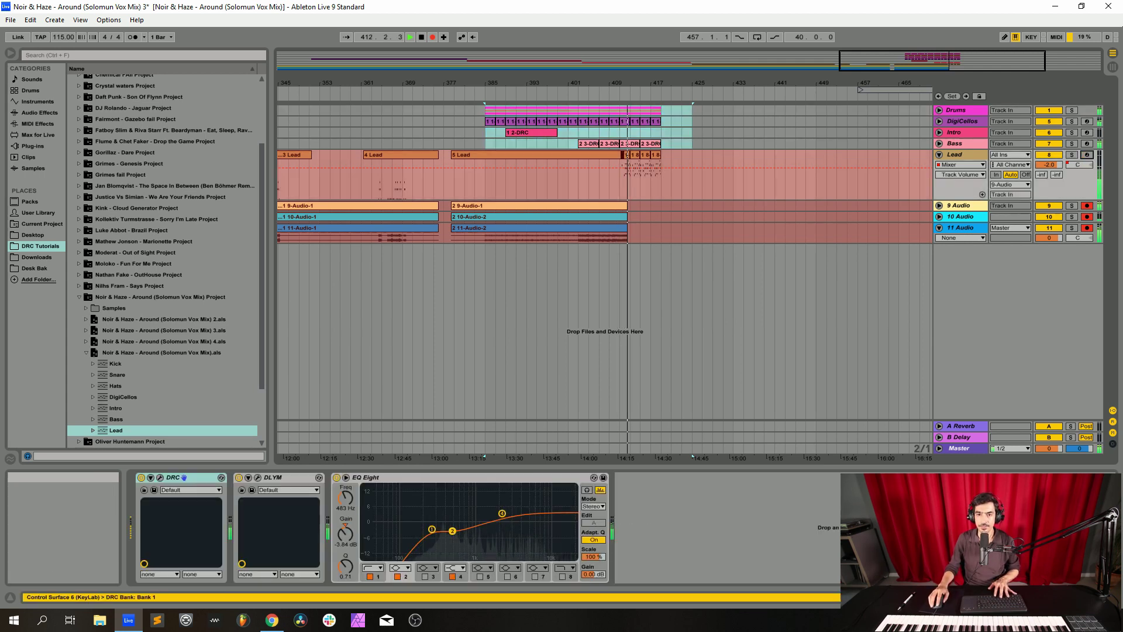